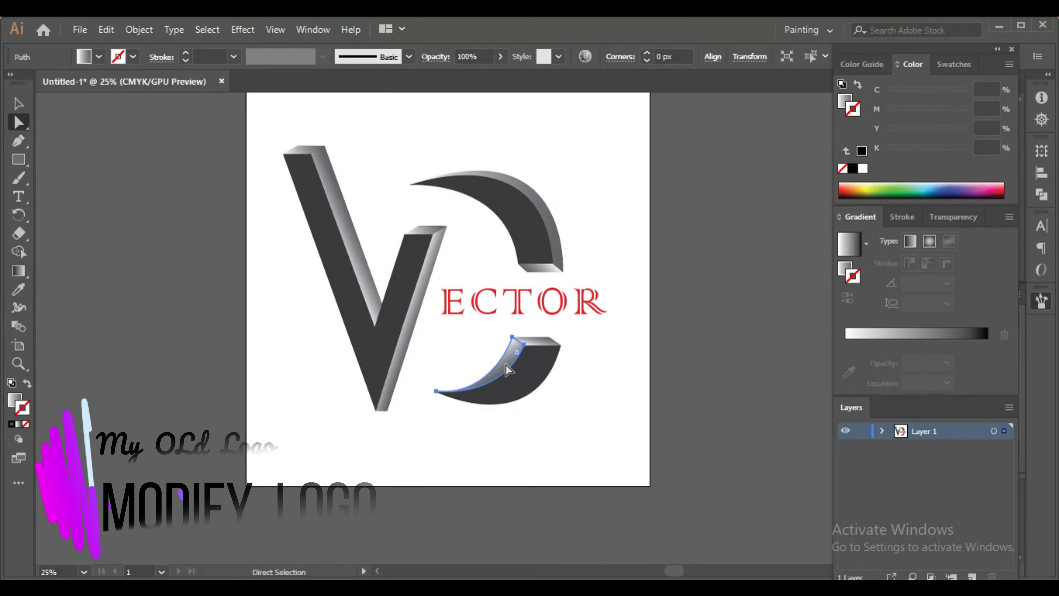
Delete the two old bevel highlight paths on the V
shift+click(430, 258)
shift+click(357, 236)
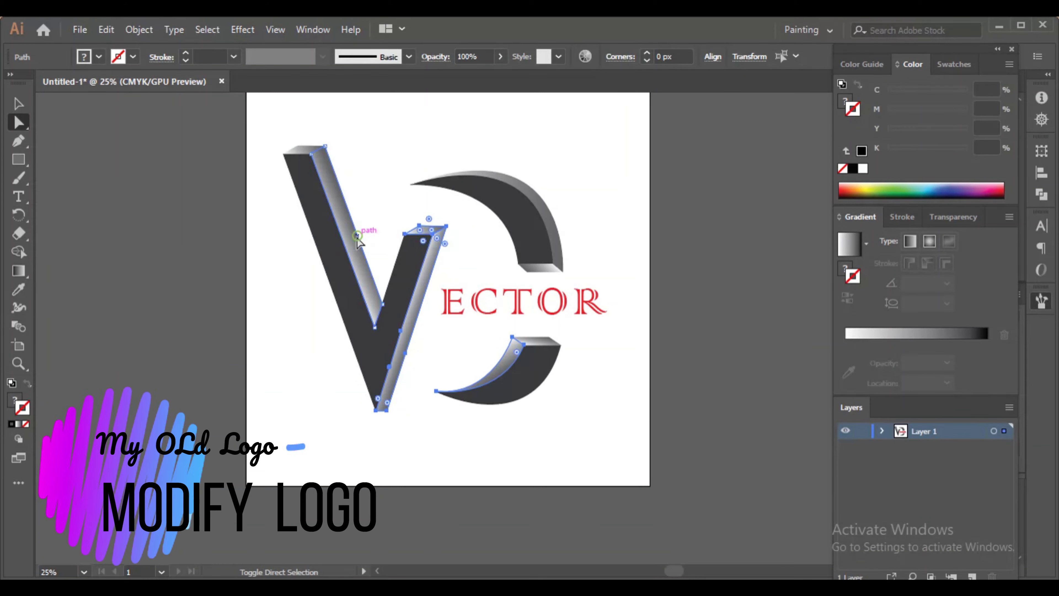
key(Delete)
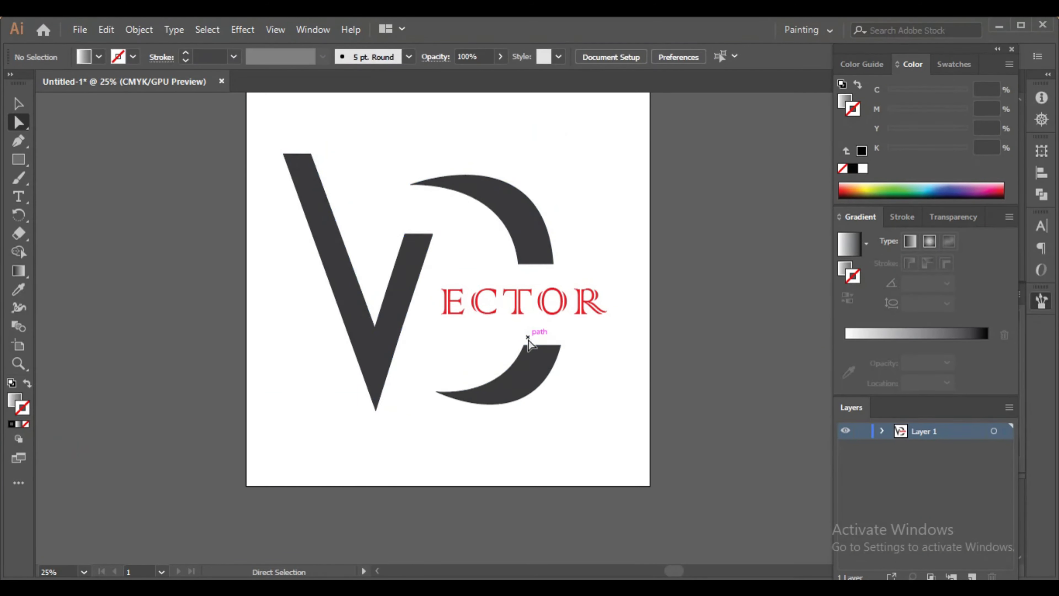
Extrude the whole logo in 3D with rotation X 45°, Y 0°, Z 0° and 30 pt depth
drag(276, 180, 633, 530)
click(242, 29)
click(453, 122)
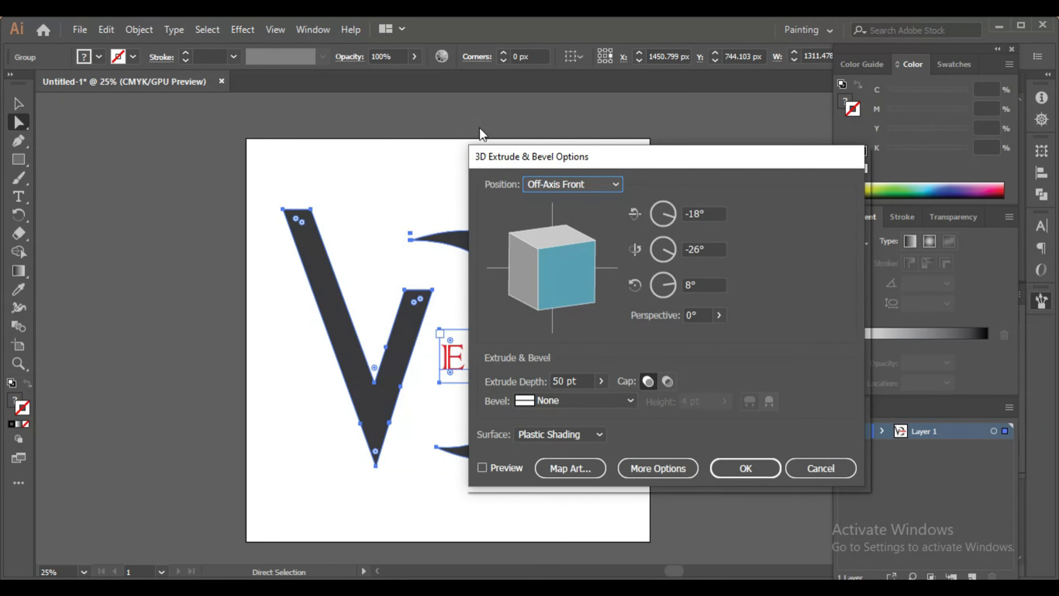
text(45)
key(Tab)
text(0)
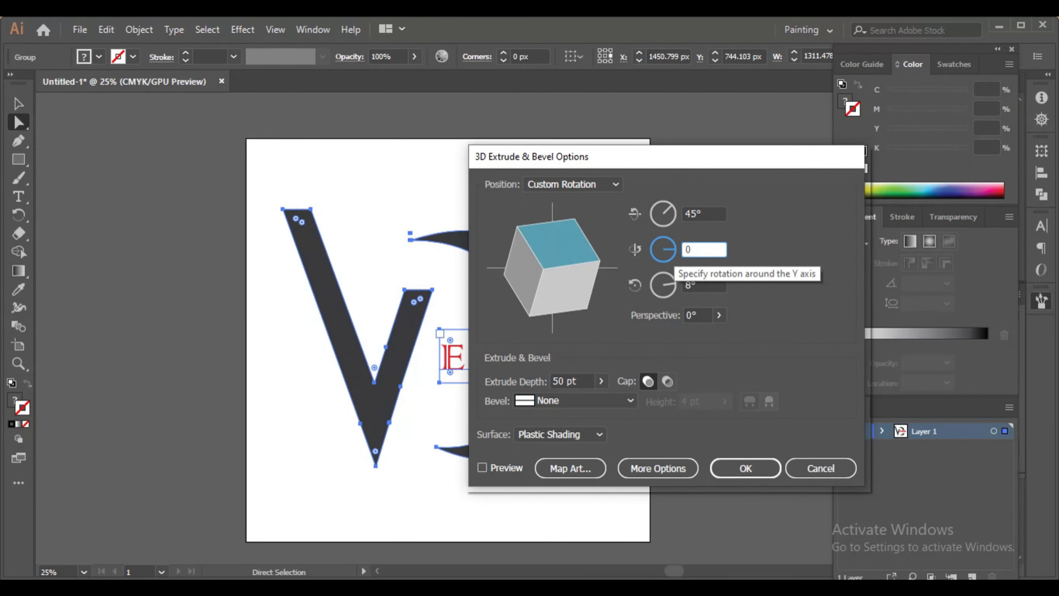
key(Tab)
click(590, 383)
text(30)
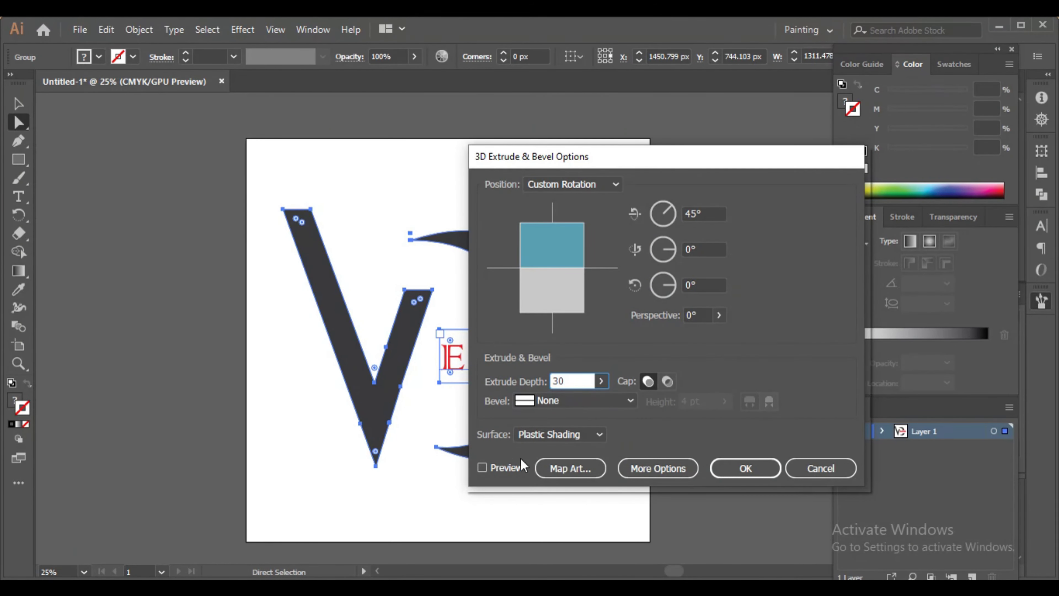
click(500, 468)
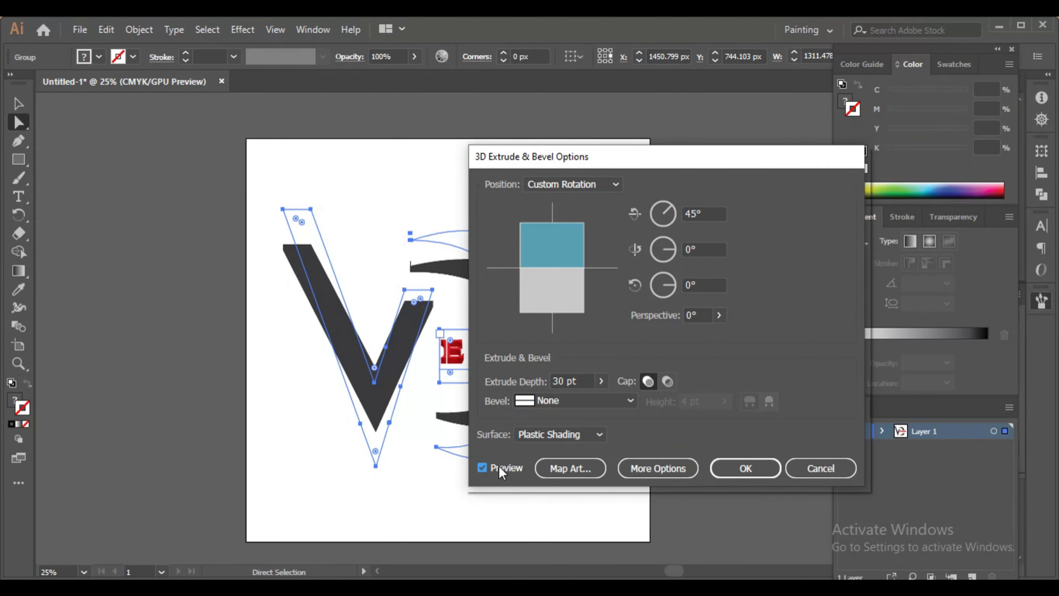
click(750, 470)
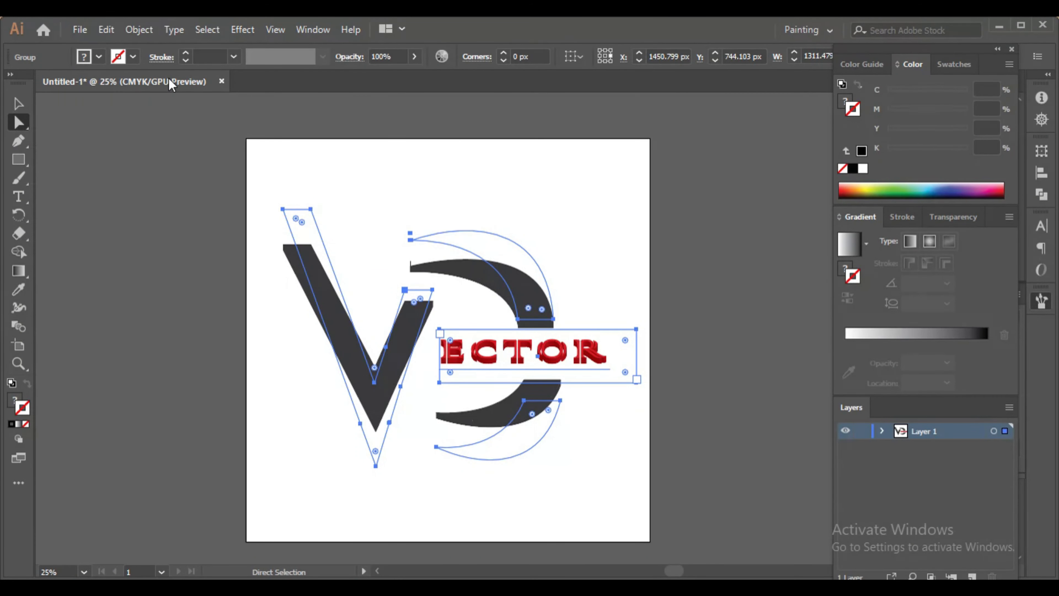
Expand the 3D appearance into editable paths and give the V's front face a lighter grey fill
click(139, 29)
click(205, 205)
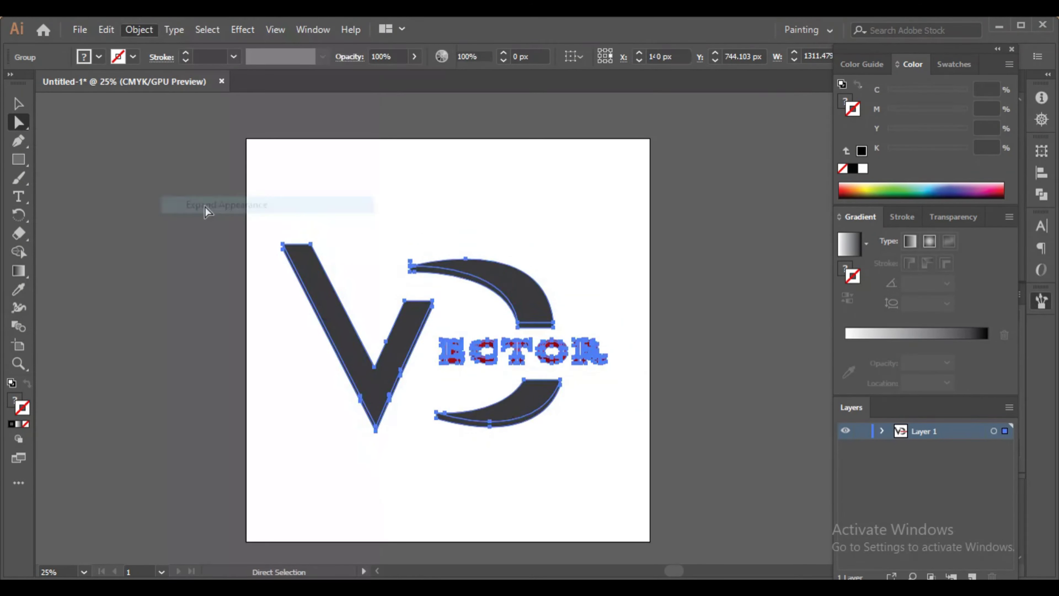
click(378, 496)
click(410, 263)
click(444, 332)
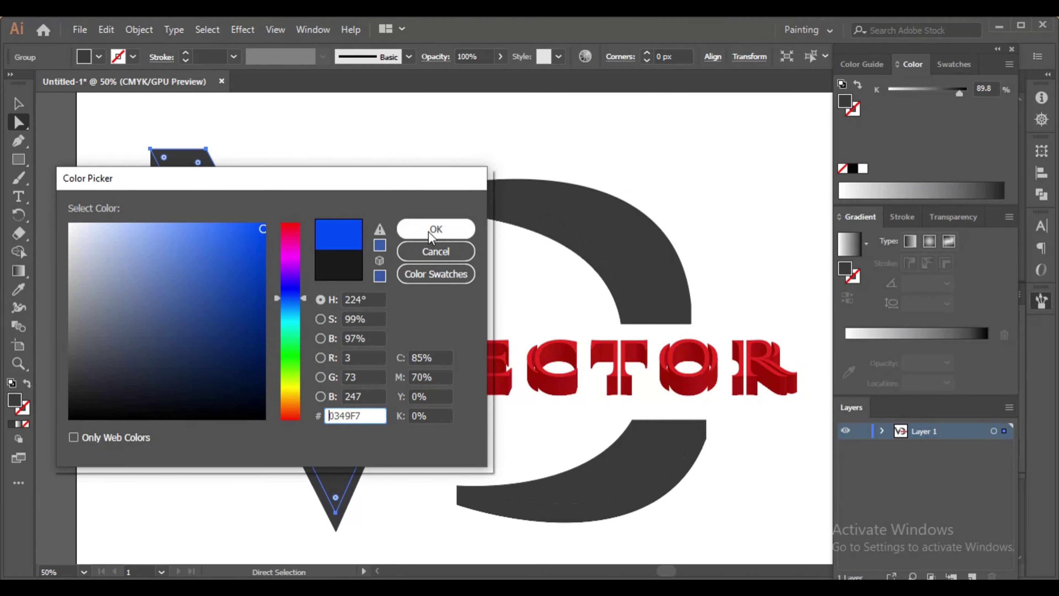
click(18, 253)
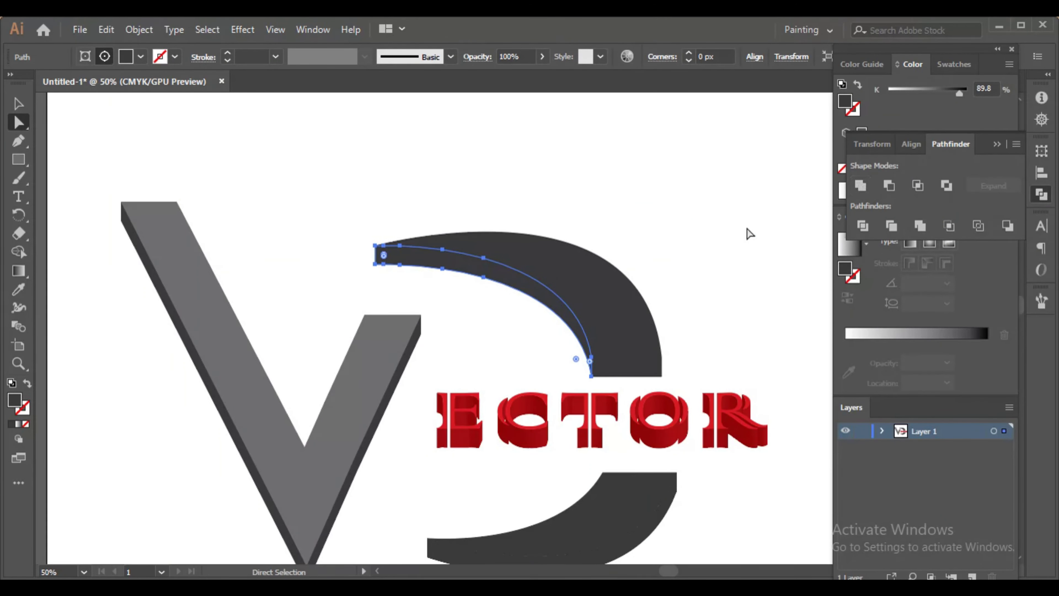
Round the V's inner and bottom corners with the live-corner widgets
click(746, 233)
scroll(631, 373, down, 5)
drag(442, 392, 609, 401)
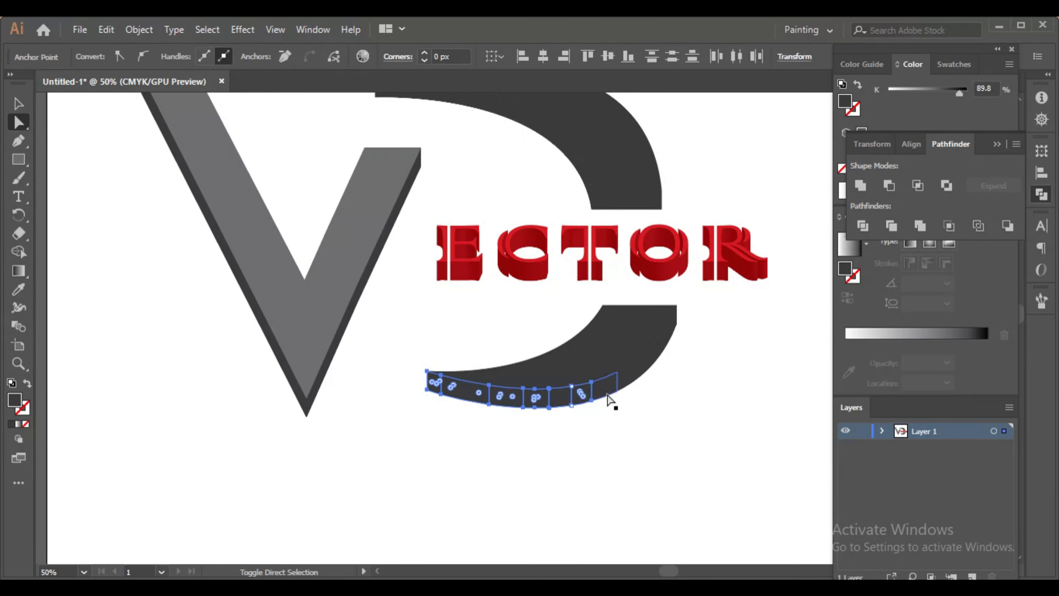
click(684, 329)
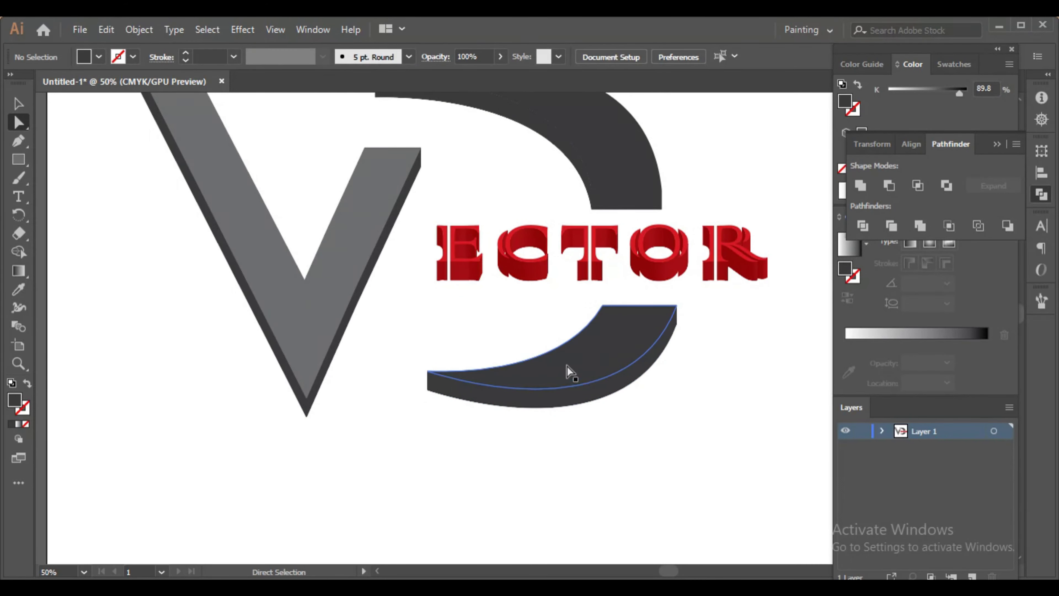
scroll(567, 371, up, 2)
click(305, 330)
drag(306, 299, 306, 300)
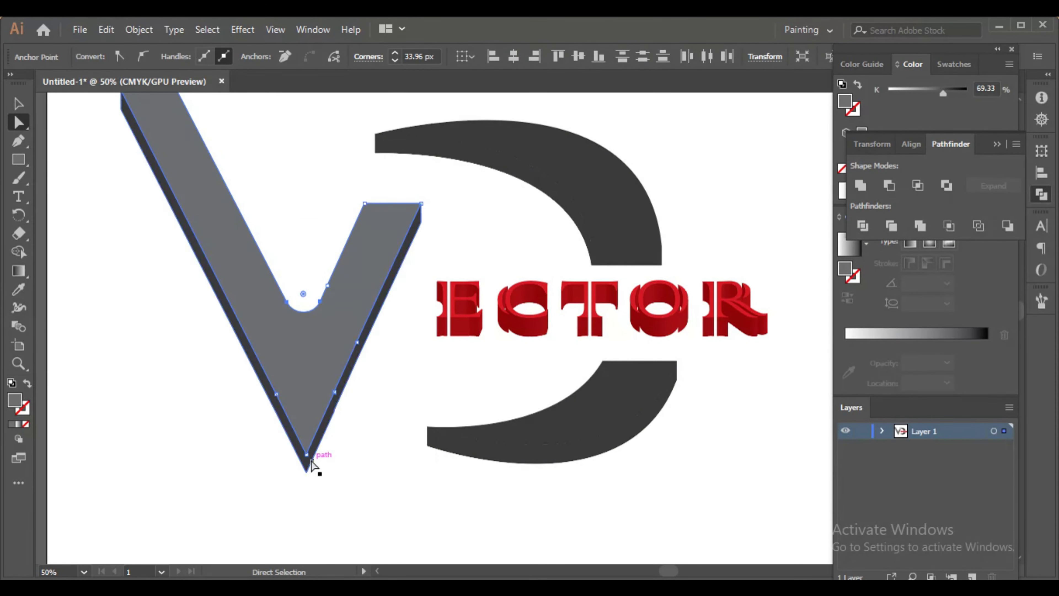
mouse_move(307, 424)
mouse_down()
mouse_move(311, 416)
mouse_move(312, 436)
mouse_up()
click(314, 498)
click(306, 471)
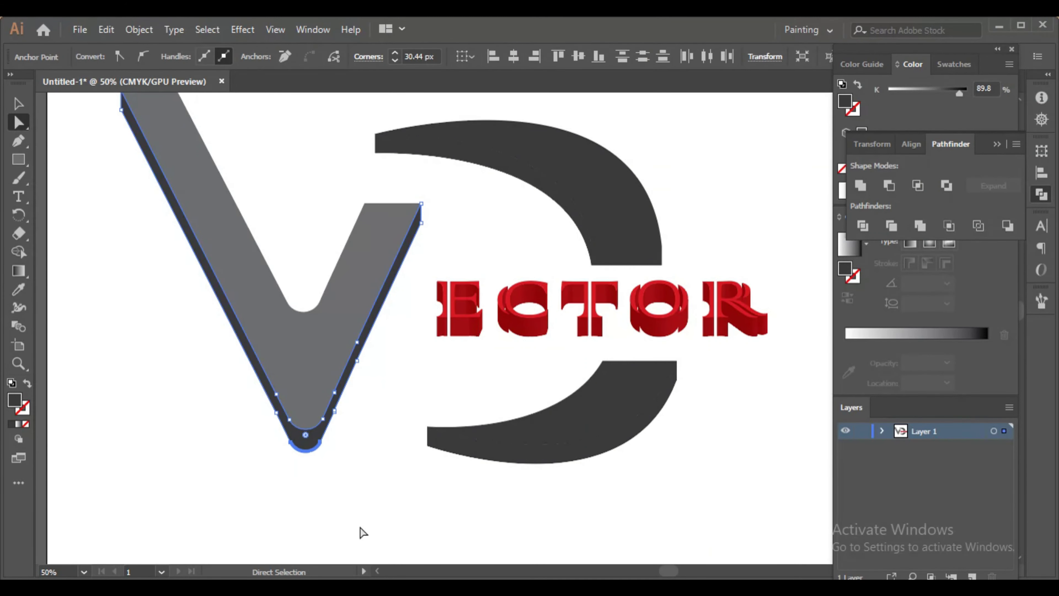
click(303, 489)
Eyedropper the V's lighter grey onto the top faces of both D pieces
scroll(303, 490, up, 1)
click(321, 511)
scroll(321, 511, up, 1)
scroll(321, 511, down, 3)
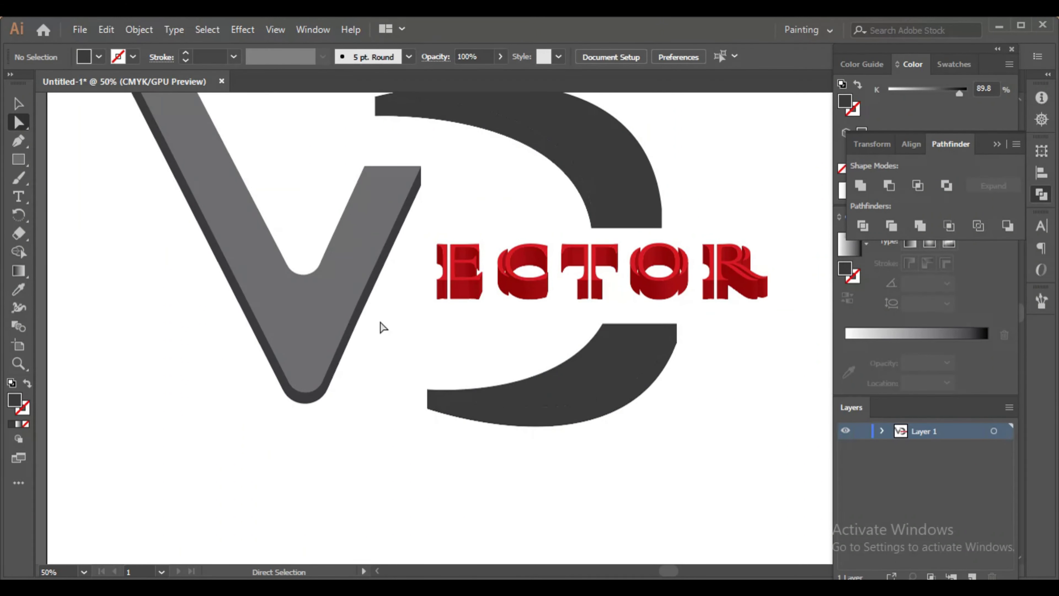
scroll(392, 198, up, 3)
click(392, 198)
click(18, 289)
click(198, 249)
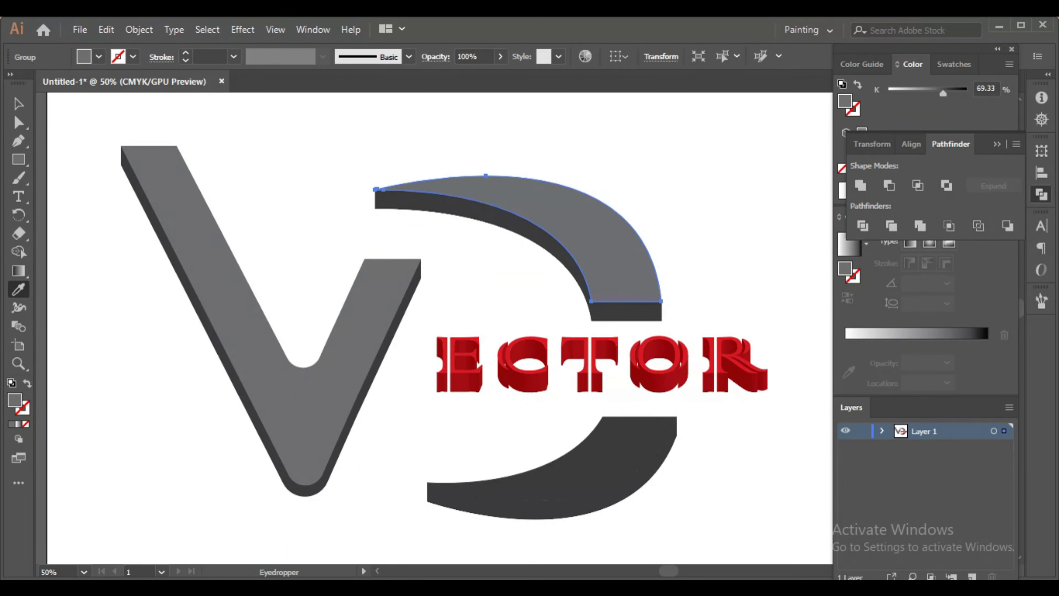
click(19, 122)
click(19, 289)
click(220, 317)
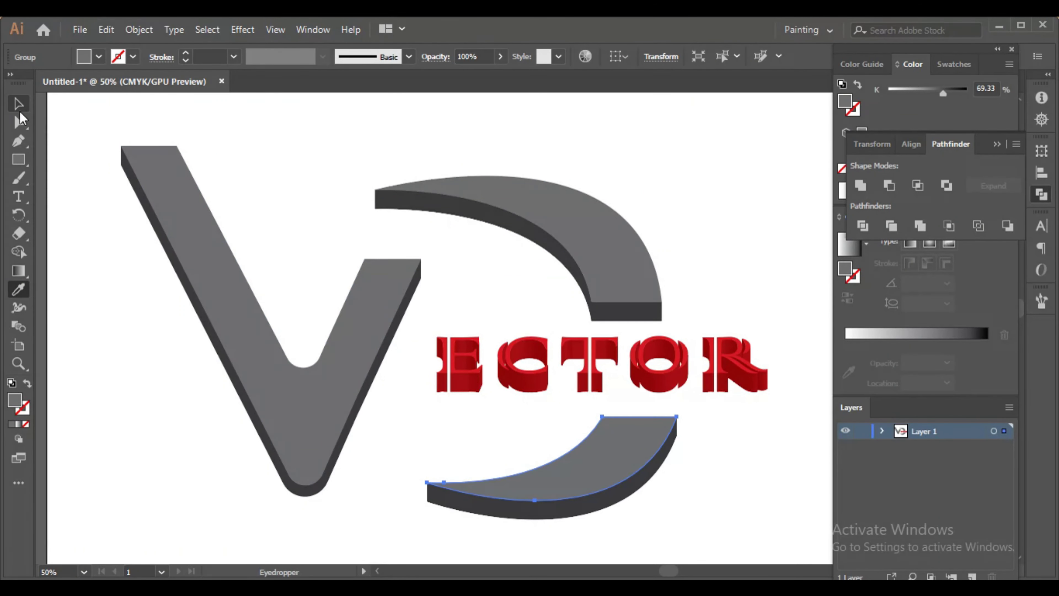
Move the lower D's dark side strip up and to the left
click(19, 122)
scroll(609, 432, up, 2)
drag(523, 418, 354, 378)
Delete the dark strip's right end segment, leaving two open curves with no fill
click(94, 354)
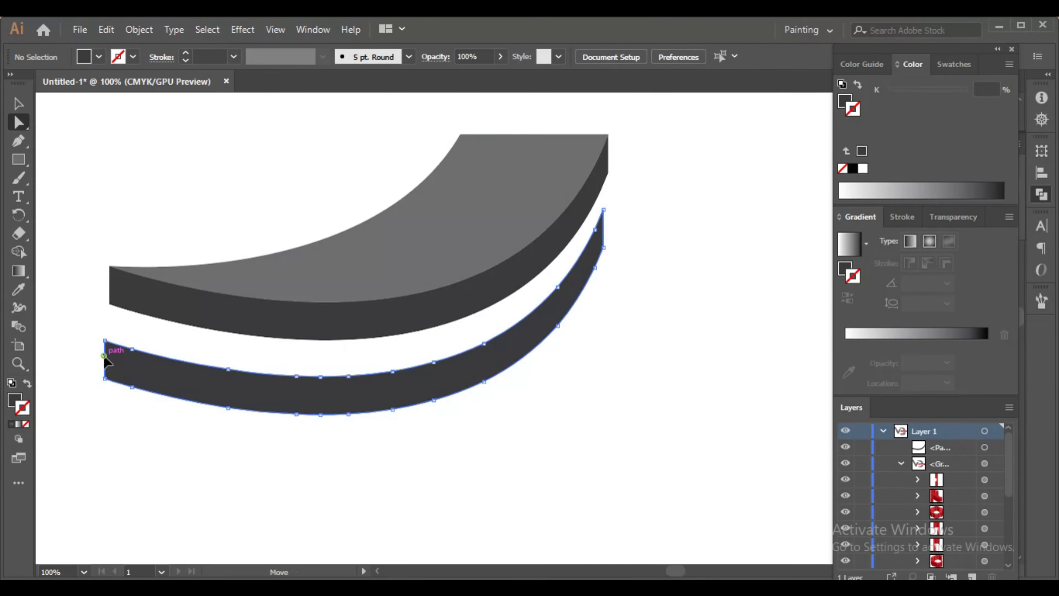
click(608, 239)
key(Delete)
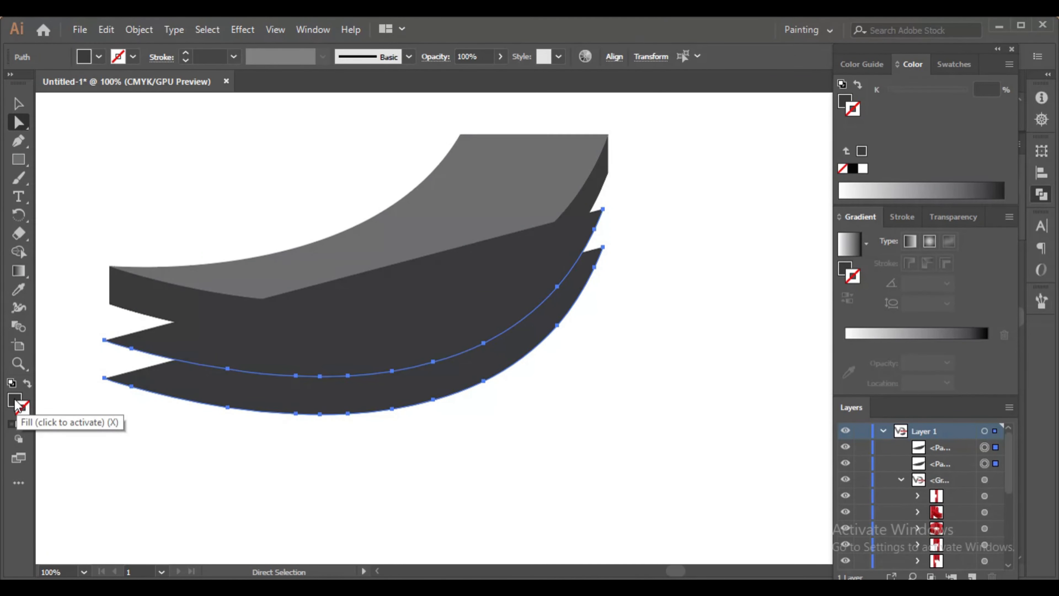
click(25, 424)
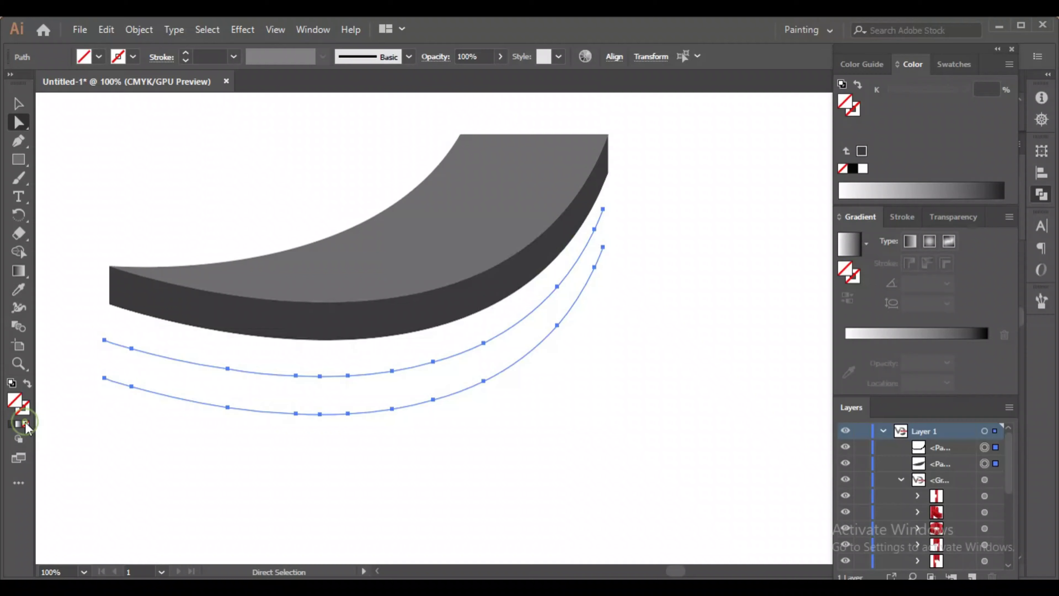
click(200, 463)
Give the upper curve a grey stroke and place a copy of it below
key(v)
click(218, 367)
double_click(26, 407)
key(Escape)
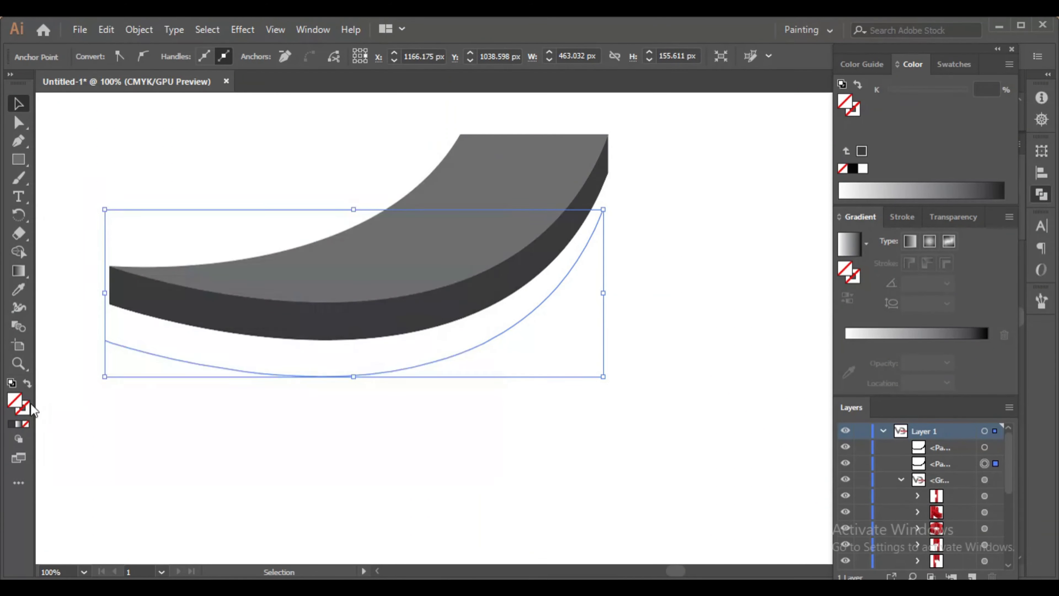
double_click(30, 405)
click(466, 234)
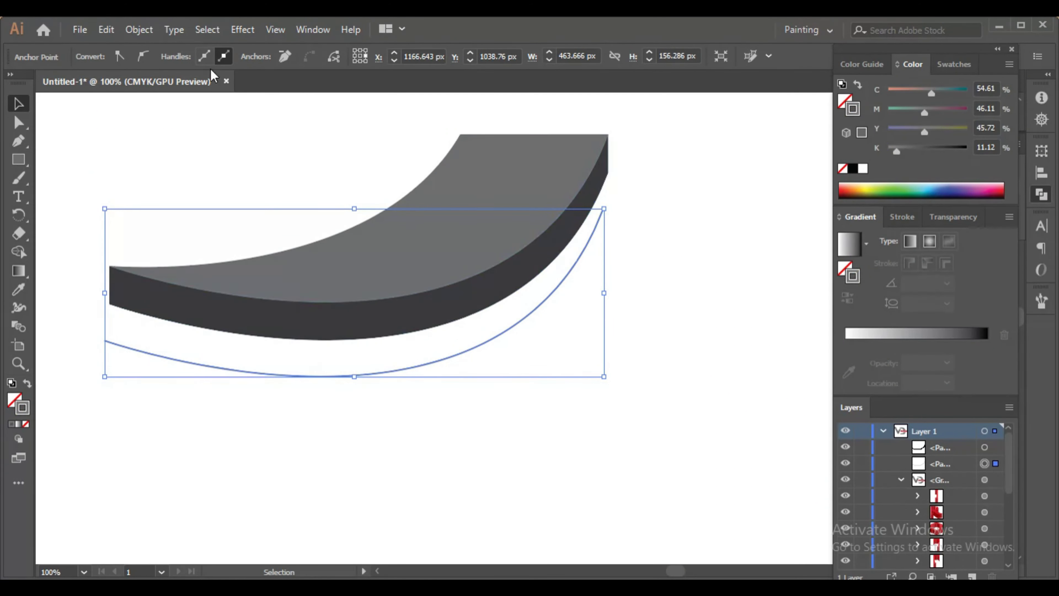
click(901, 217)
alt+drag(376, 378, 376, 417)
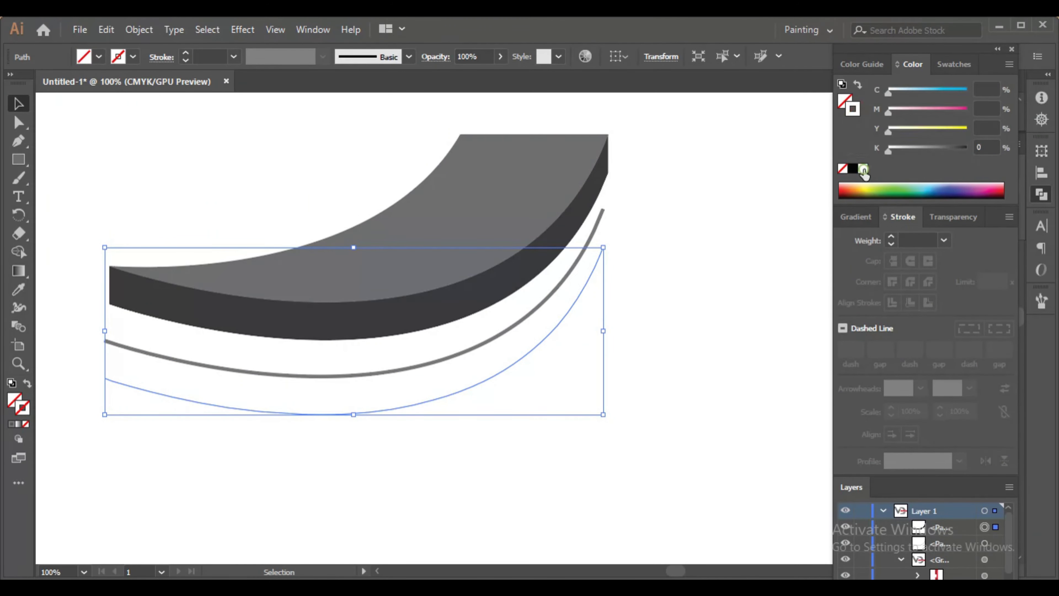
Blend the two grey curves and move the lower one up under the D arc
click(270, 384)
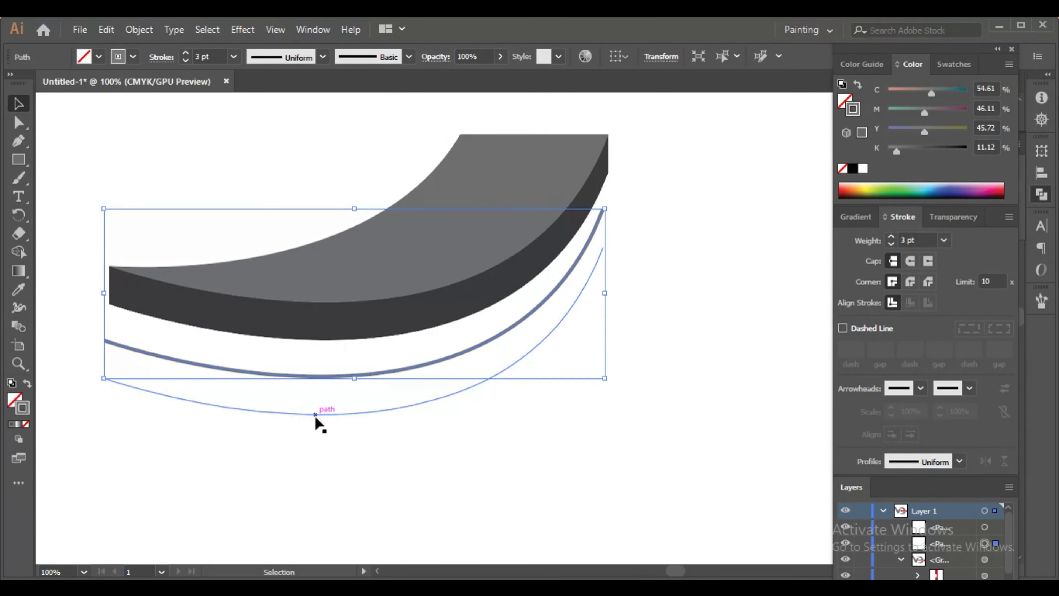
shift+click(316, 415)
key(ctrl+alt+b)
key(a)
drag(347, 289, 350, 270)
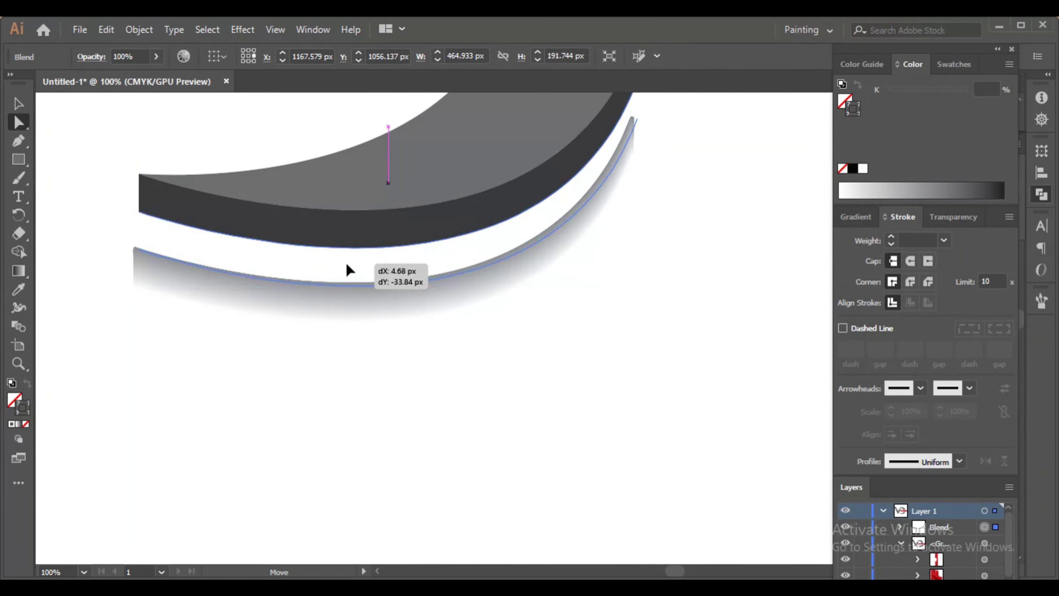
Send the shadow blend to the back behind the lower D arc
right_click(404, 350)
click(592, 485)
click(196, 462)
scroll(196, 462, up, 4)
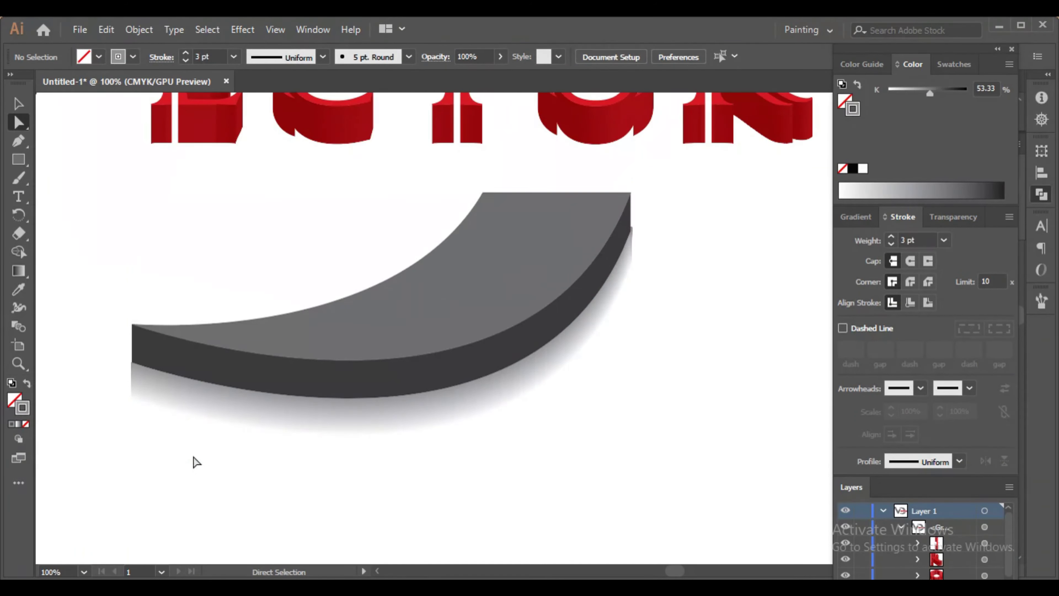
key(ctrl+minus)
key(ctrl+minus)
Duplicate the upper arc's inner curve downward and remove its fill
key(ctrl+plus)
ctrl+click(265, 166)
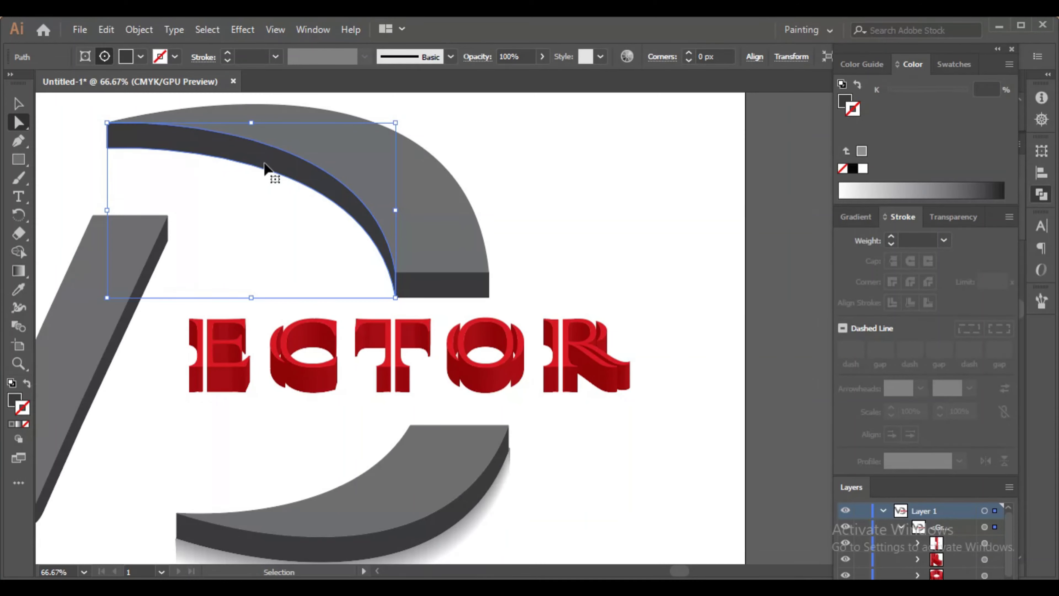
drag(265, 166, 288, 196)
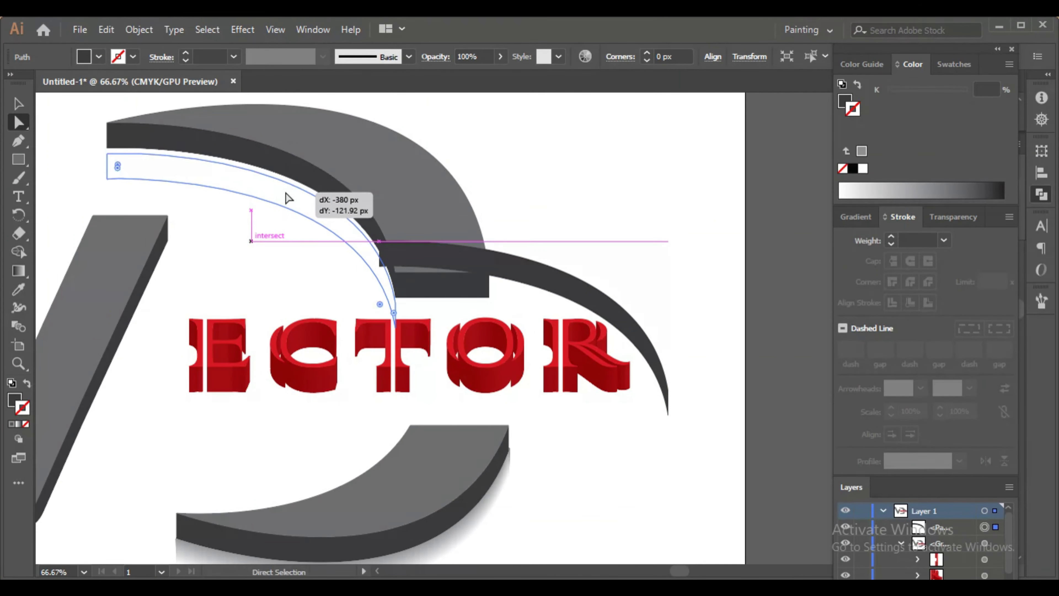
click(26, 424)
scroll(116, 201, up, 1)
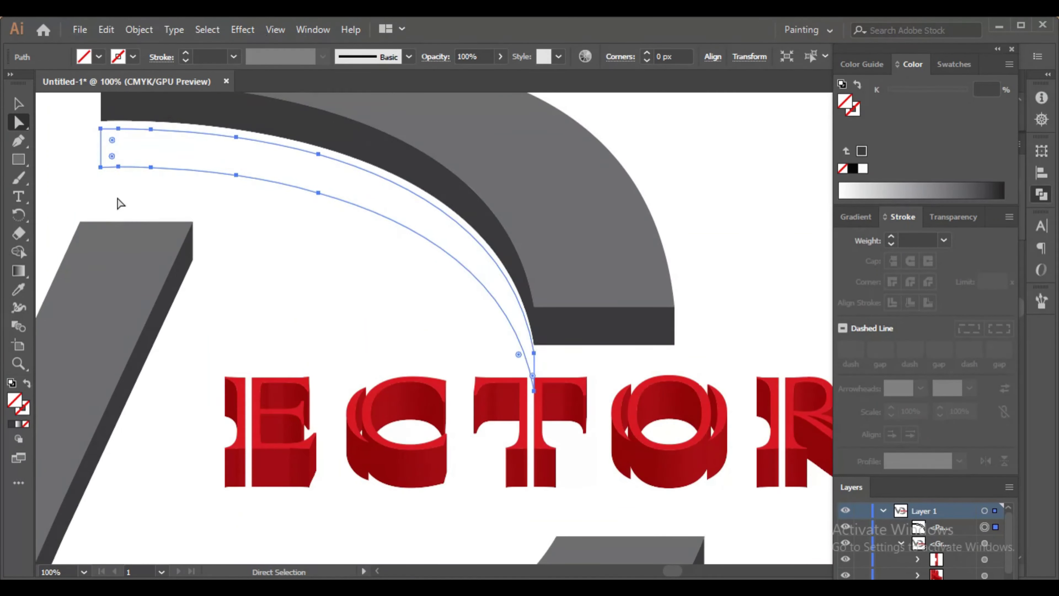
click(100, 147)
click(317, 259)
click(536, 365)
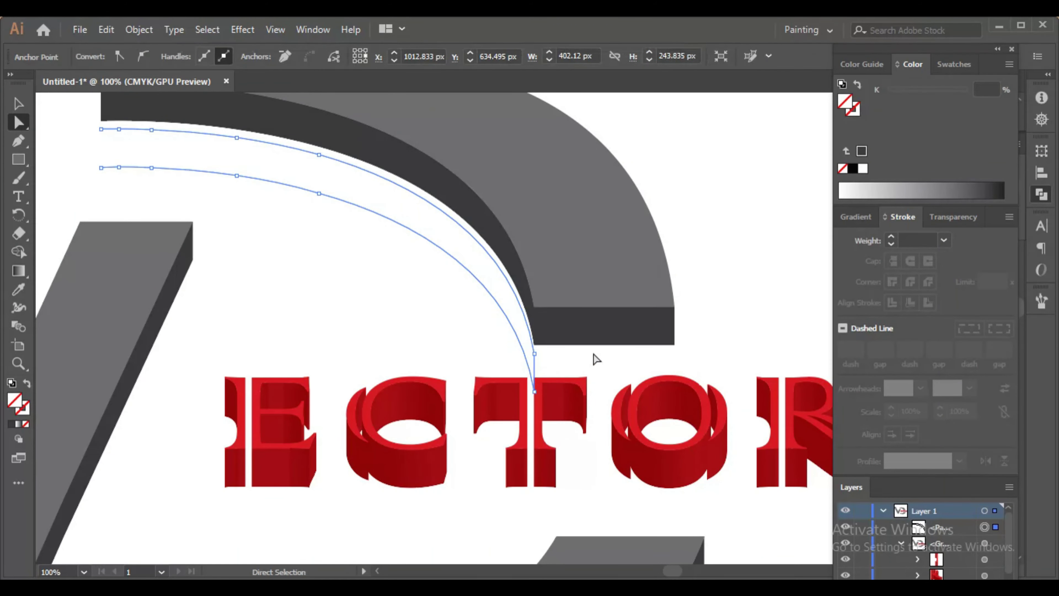
click(281, 161)
Stroke the upper open curve grey (#777777) and the lower curve white
click(268, 143)
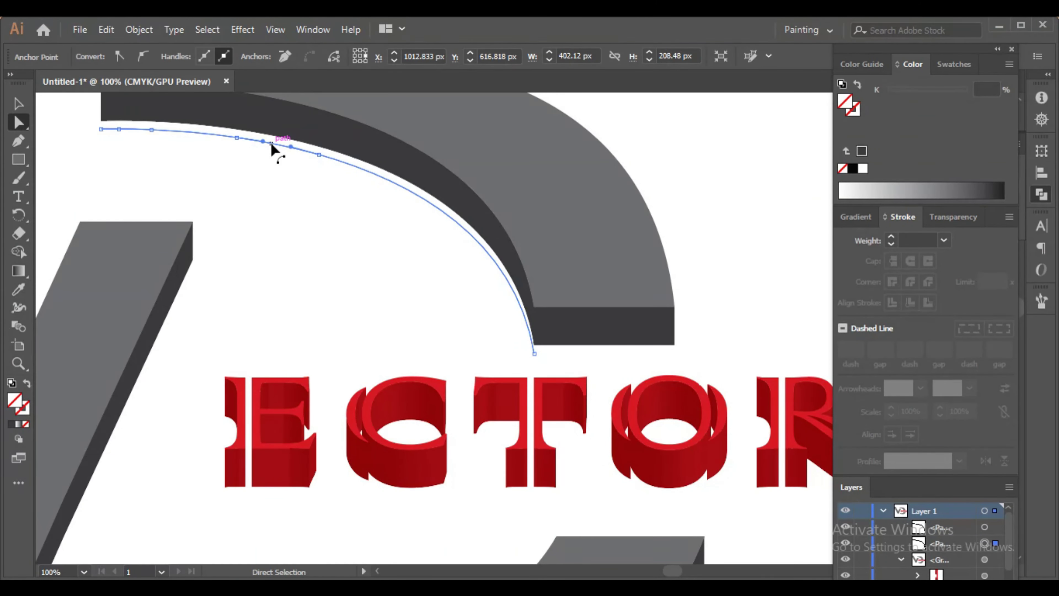
double_click(24, 408)
text(777777)
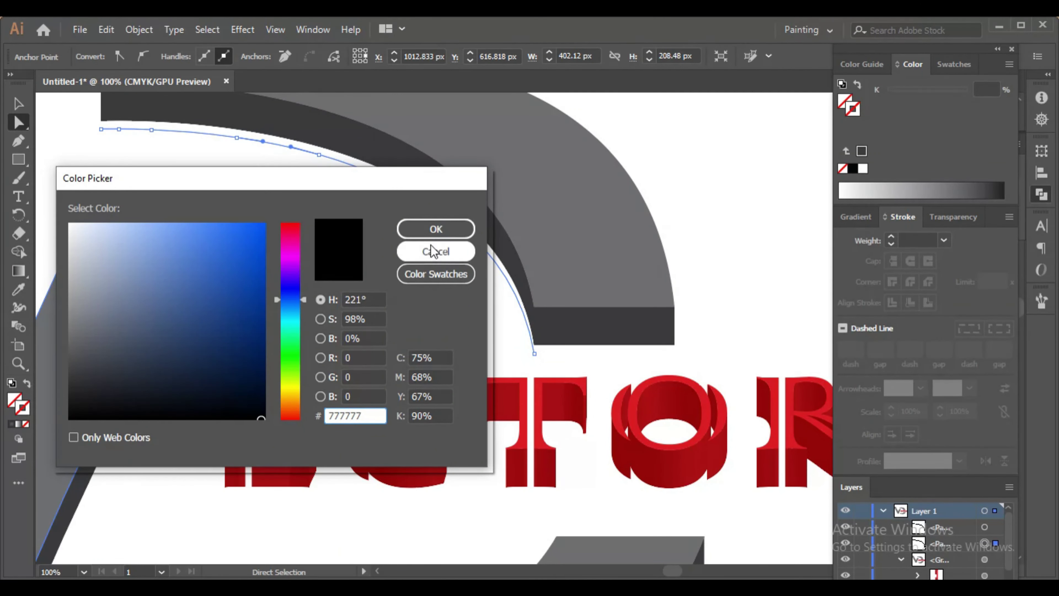
click(436, 229)
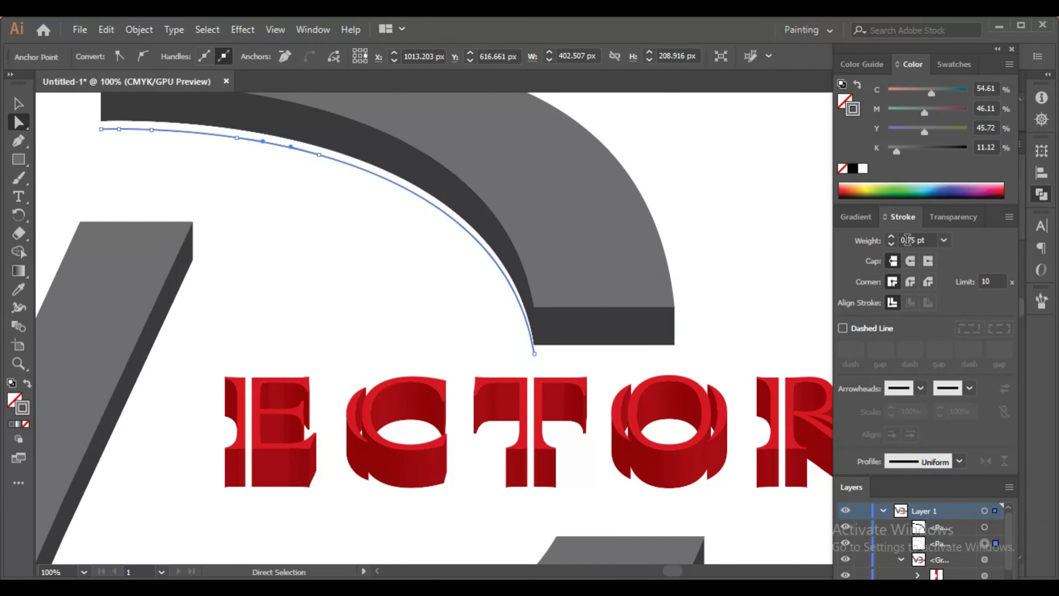
click(372, 211)
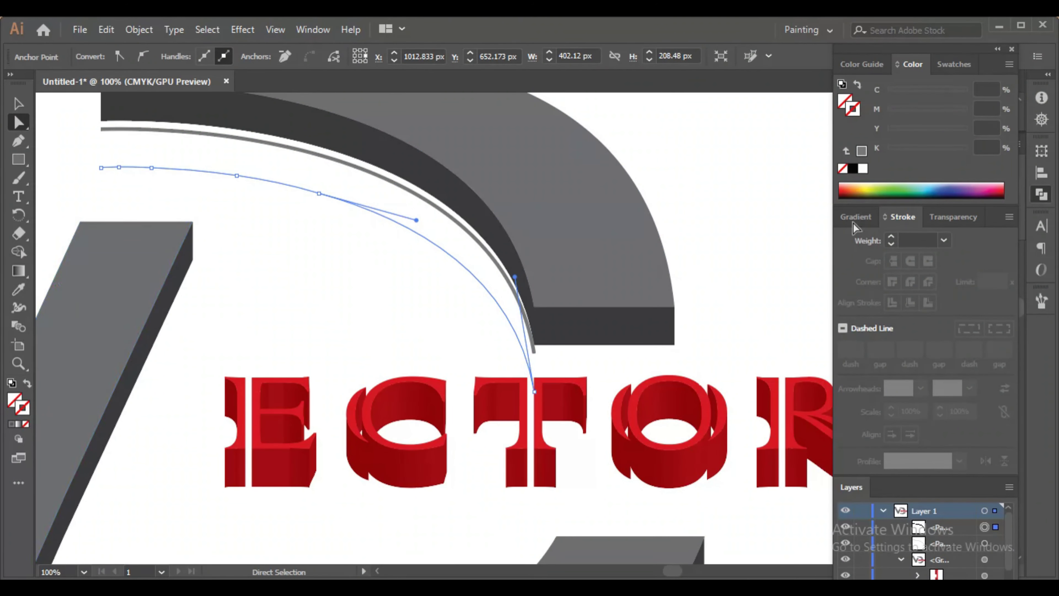
click(861, 168)
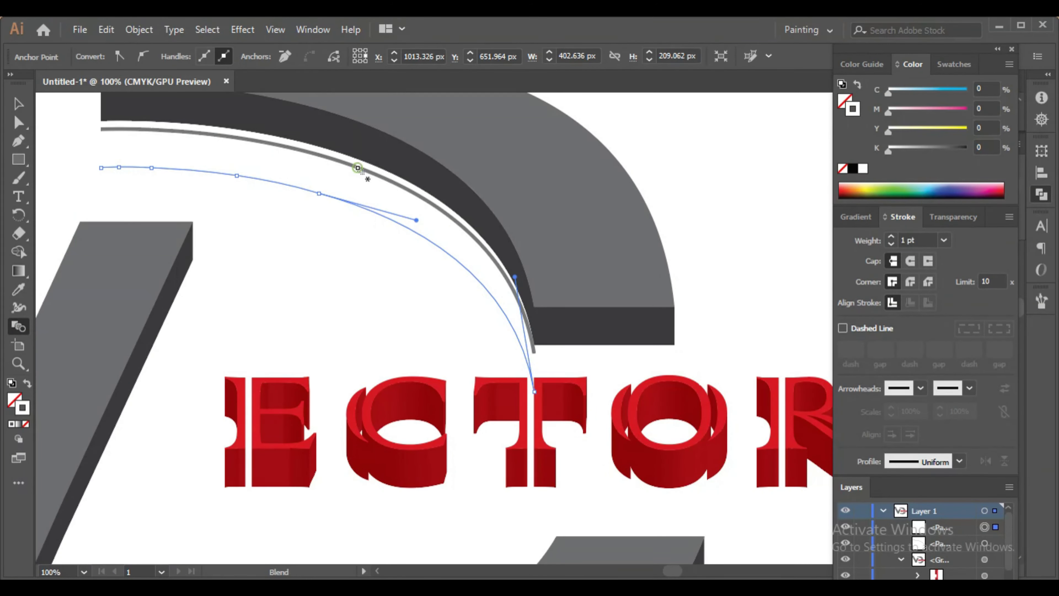
Blend the grey curve into the white one and send the blend backward
shift+click(267, 144)
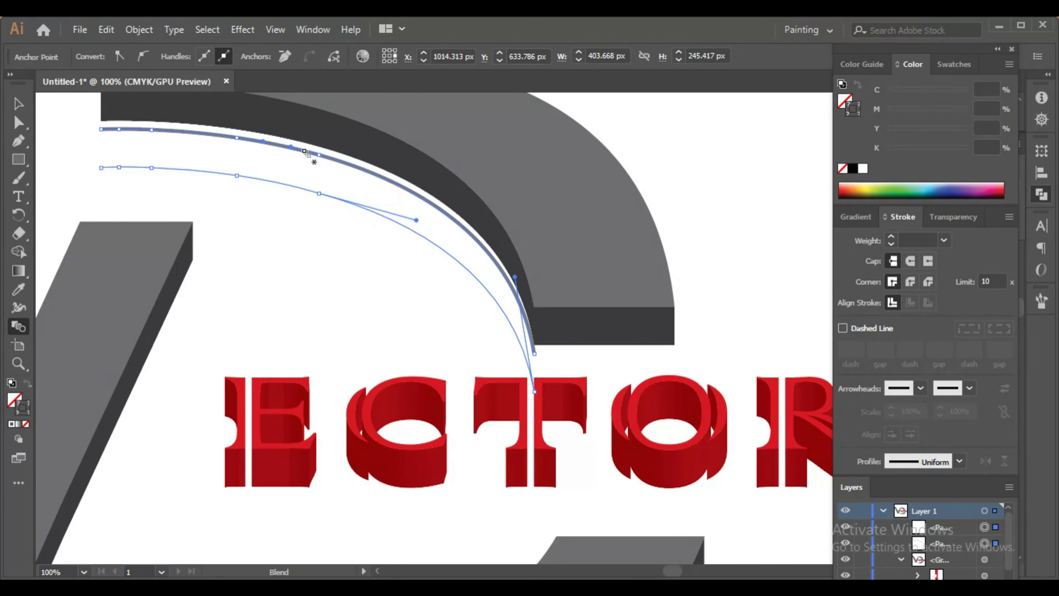
click(305, 151)
click(18, 104)
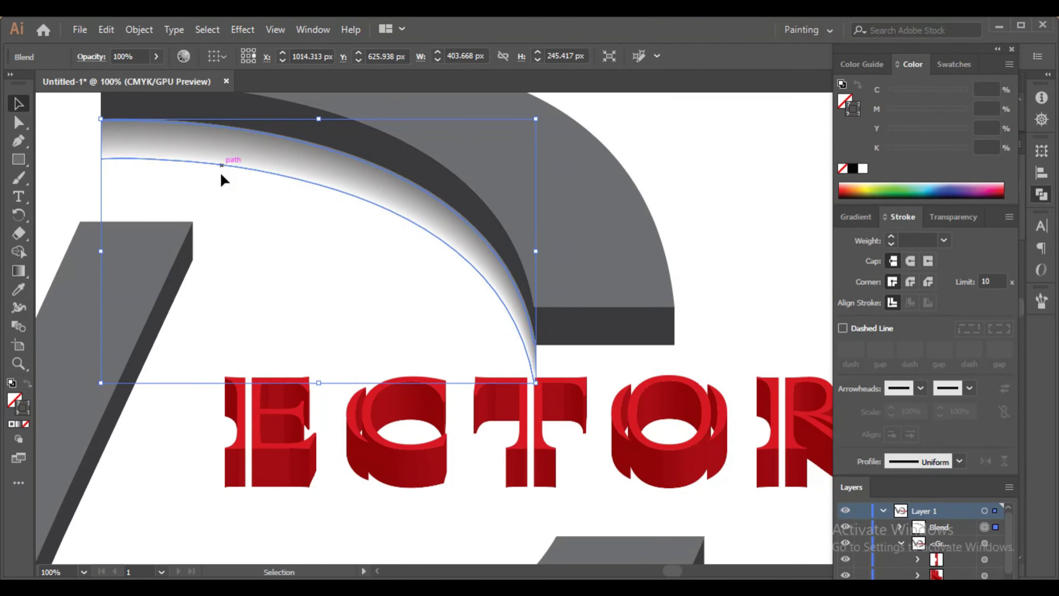
right_click(255, 151)
click(484, 371)
click(683, 317)
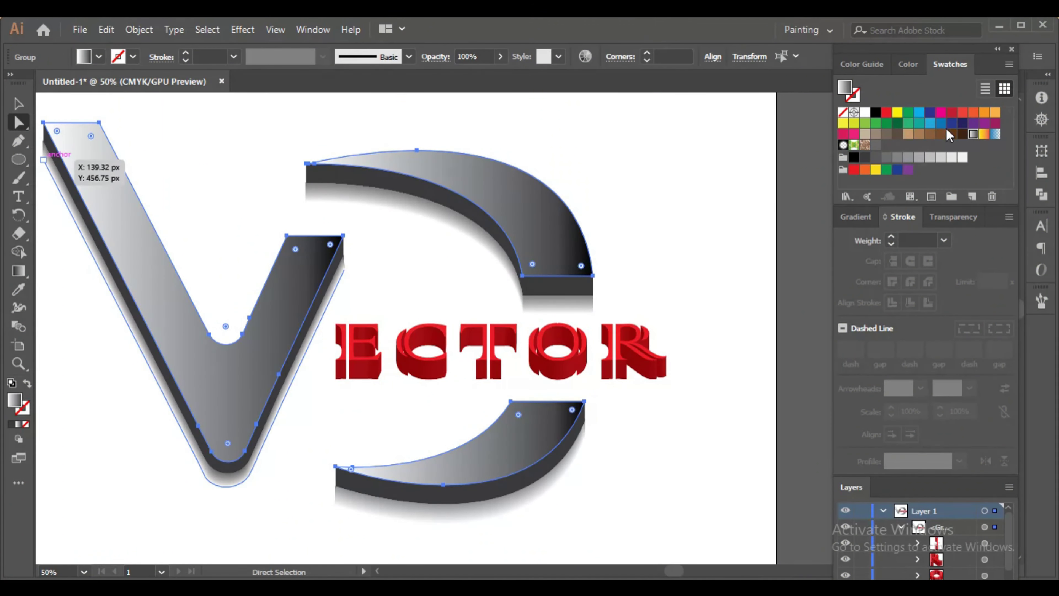
Fill the V and D faces blue and draw a long thin ellipse below the logo
click(918, 116)
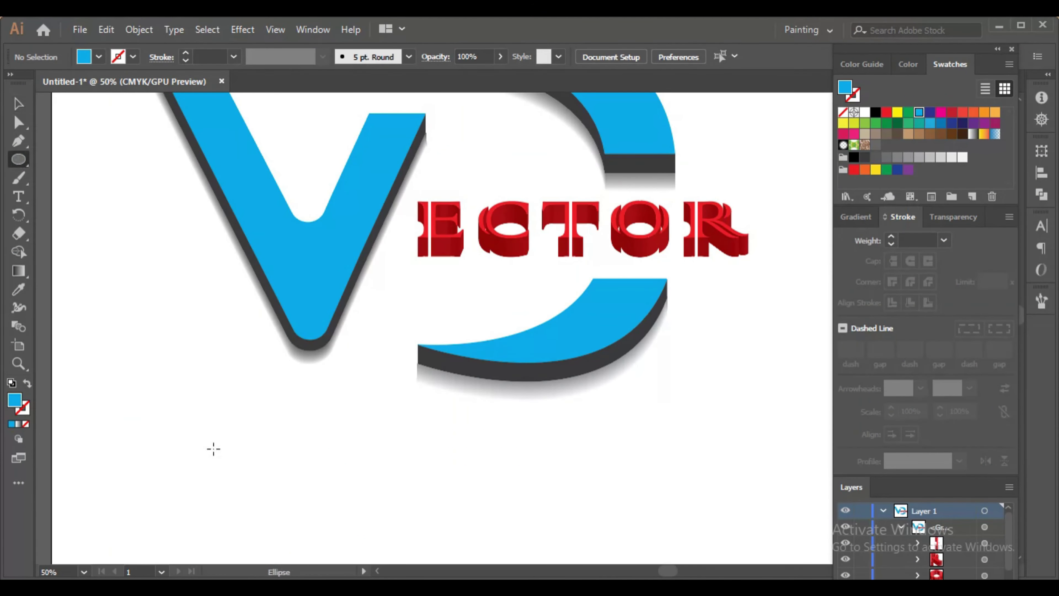
drag(214, 448, 640, 452)
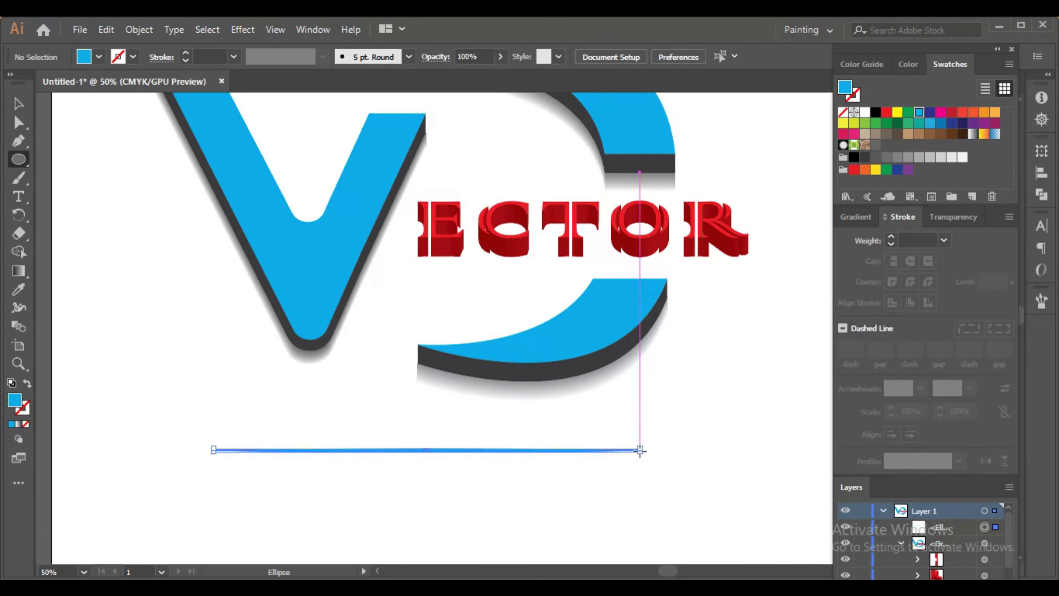
scroll(459, 463, up, 1)
scroll(711, 451, up, 4)
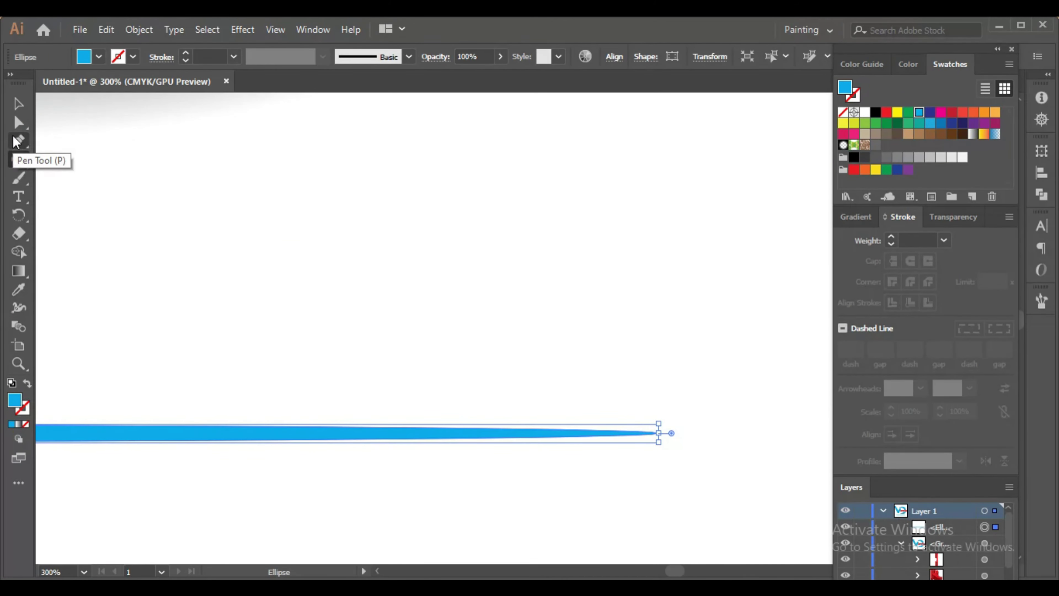
Sharpen both ends of the thin ellipse into points
drag(18, 141, 59, 196)
click(658, 433)
scroll(228, 488, down, 4)
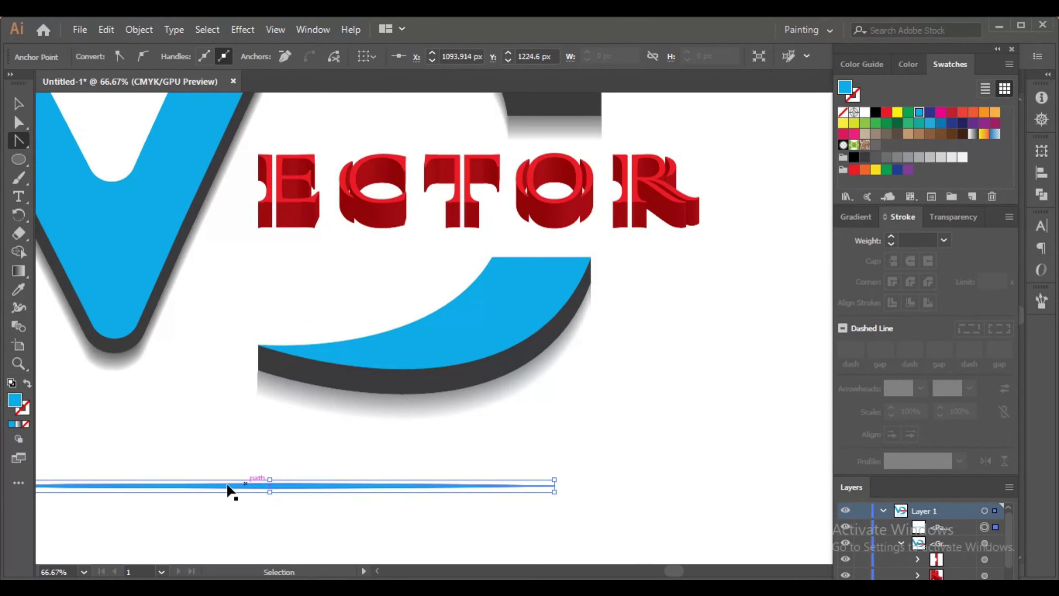
scroll(166, 501, left, 3)
scroll(125, 507, up, 4)
click(138, 456)
scroll(137, 457, down, 4)
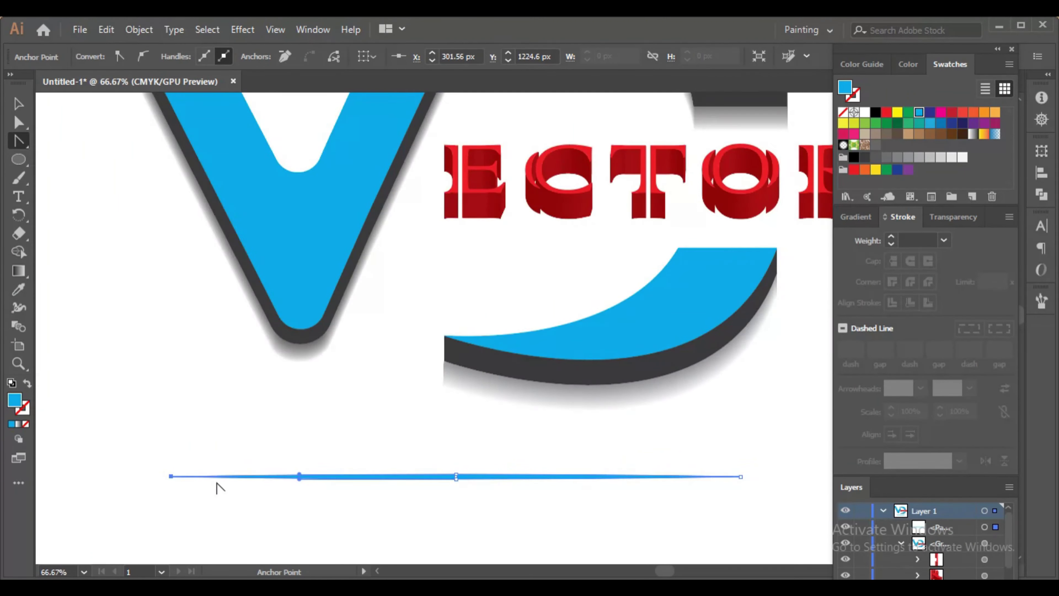
scroll(326, 509, up, 2)
scroll(326, 503, up, 2)
Duplicate the tapered line below itself, shorten the copy, and move it up
key(a)
drag(362, 454, 365, 491)
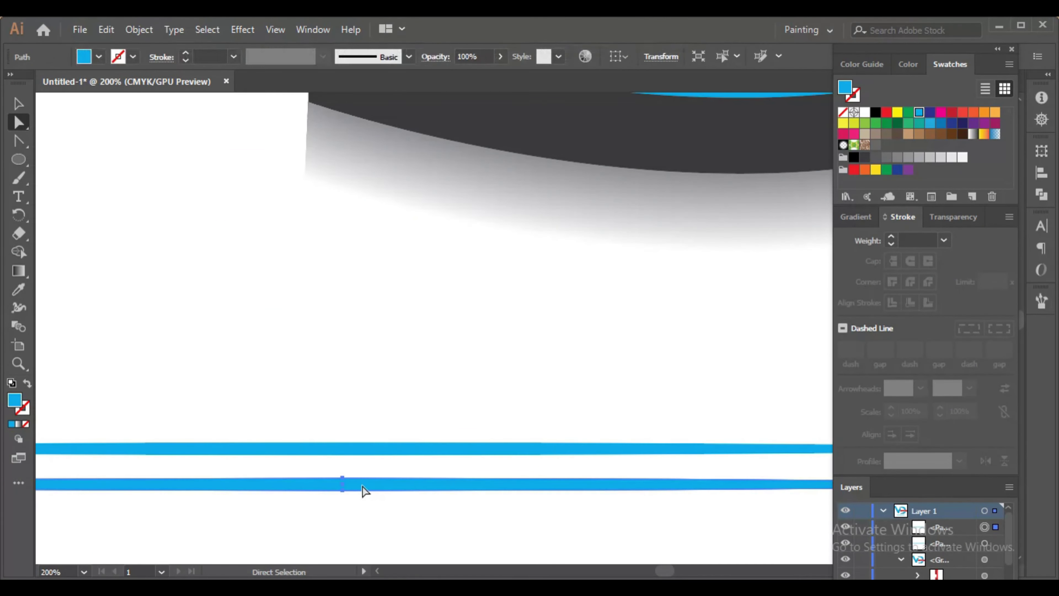
scroll(361, 490, down, 4)
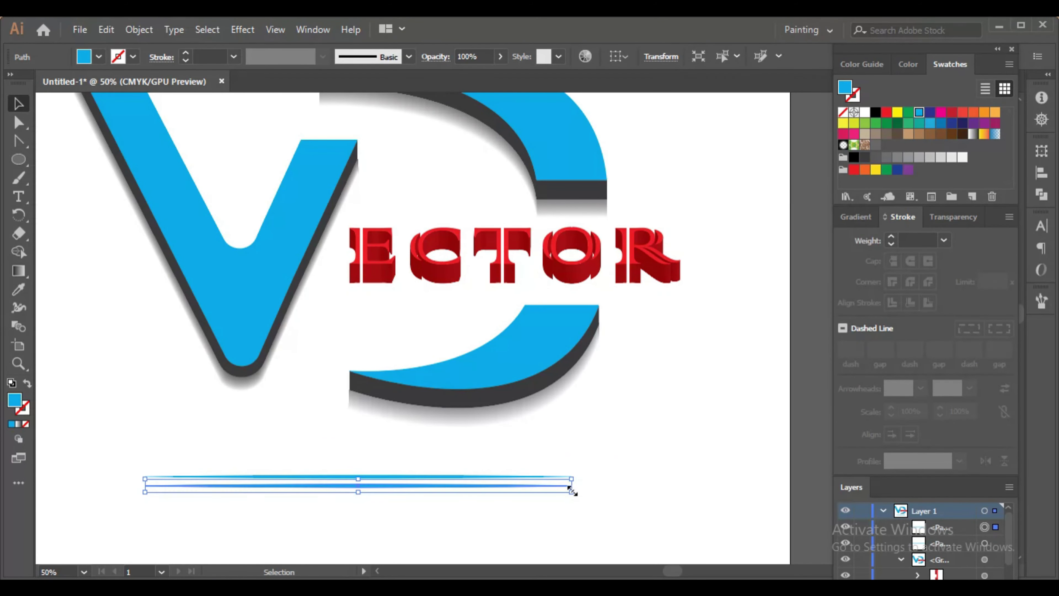
mouse_move(569, 488)
mouse_down()
mouse_move(431, 487)
mouse_move(490, 487)
mouse_up()
scroll(393, 493, up, 1)
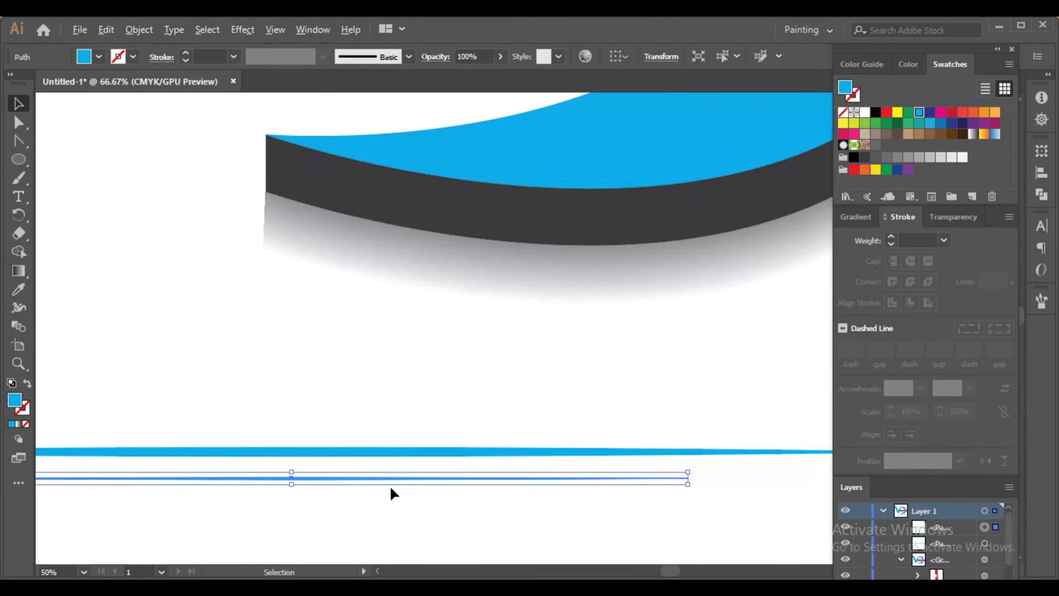
drag(315, 478, 317, 439)
scroll(283, 463, up, 2)
scroll(314, 425, up, 2)
Colour the thin lower line black and set its opacity to 71%
click(316, 439)
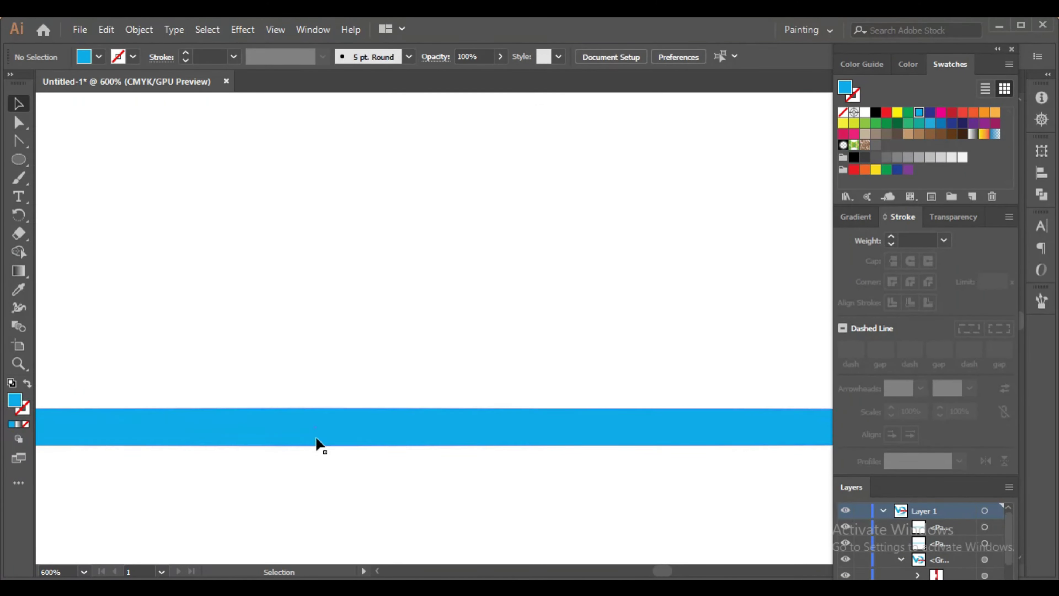
drag(345, 460, 333, 435)
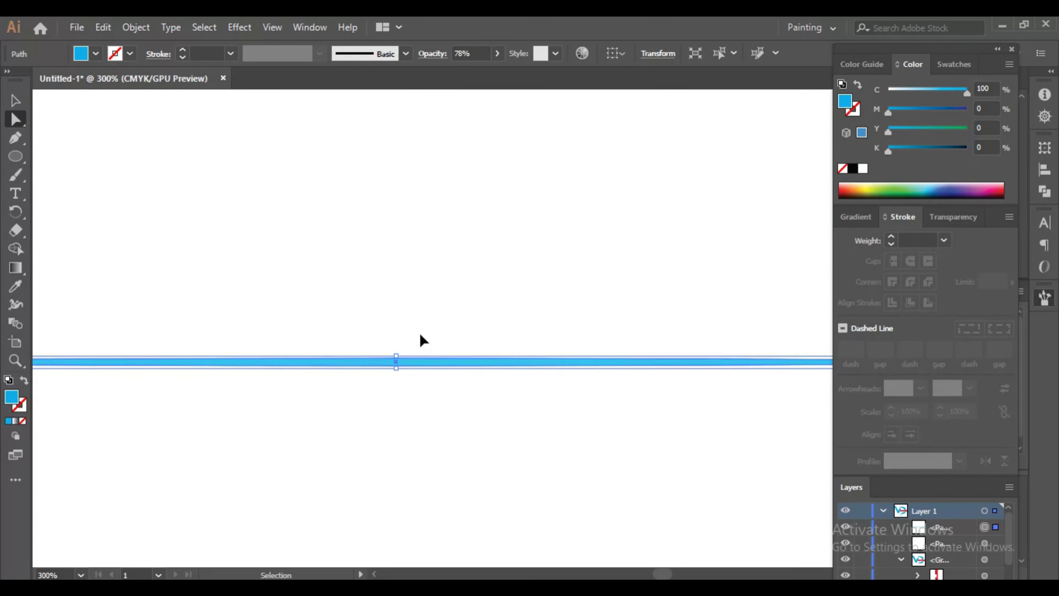
drag(422, 362, 425, 409)
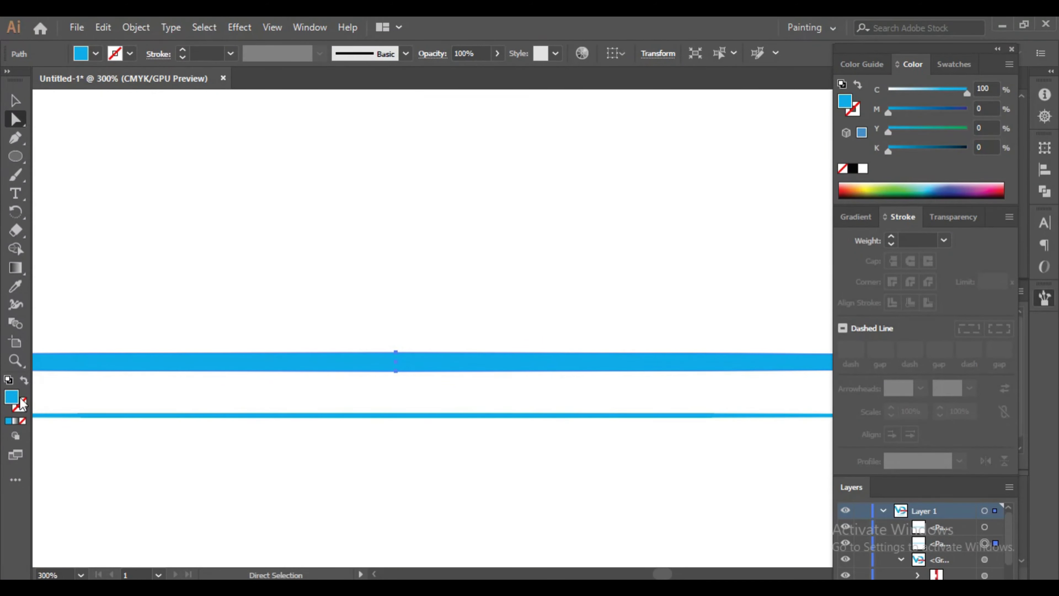
drag(425, 363, 425, 417)
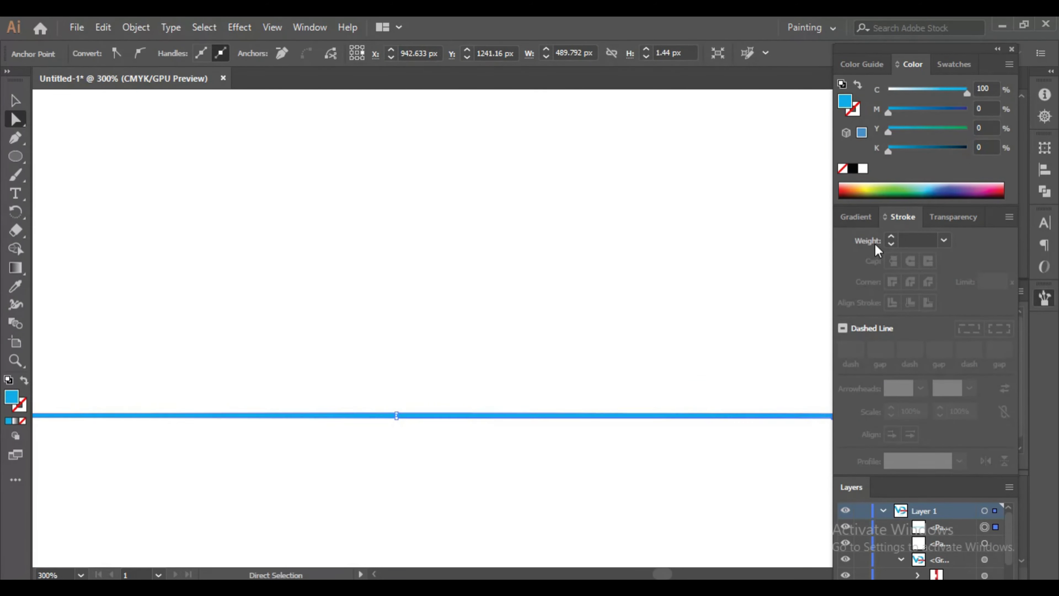
click(852, 169)
click(954, 217)
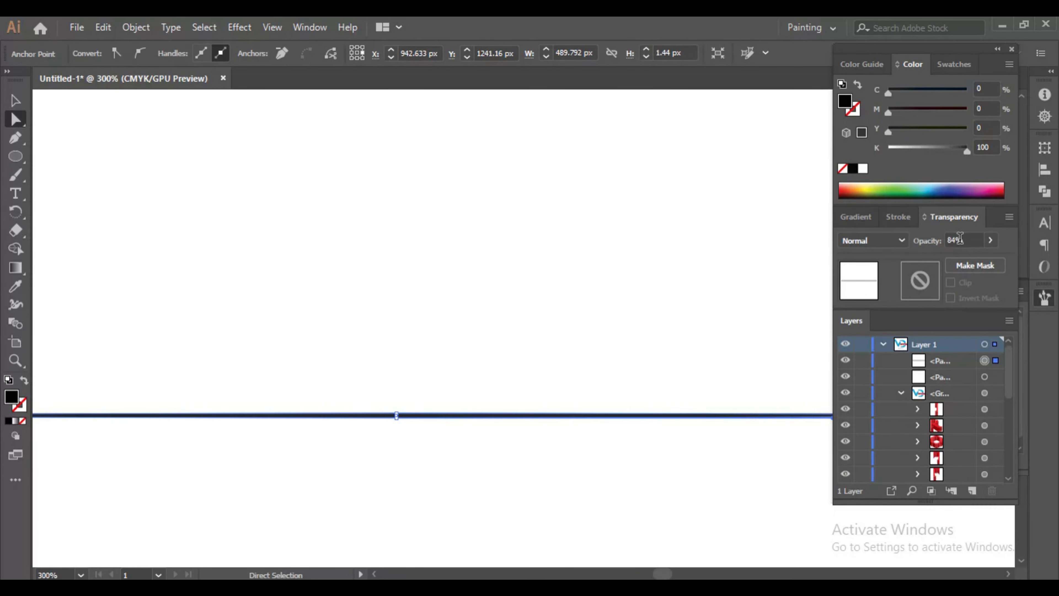
Move the black line onto the faint white line and select the blended stripe for a new brush
click(480, 362)
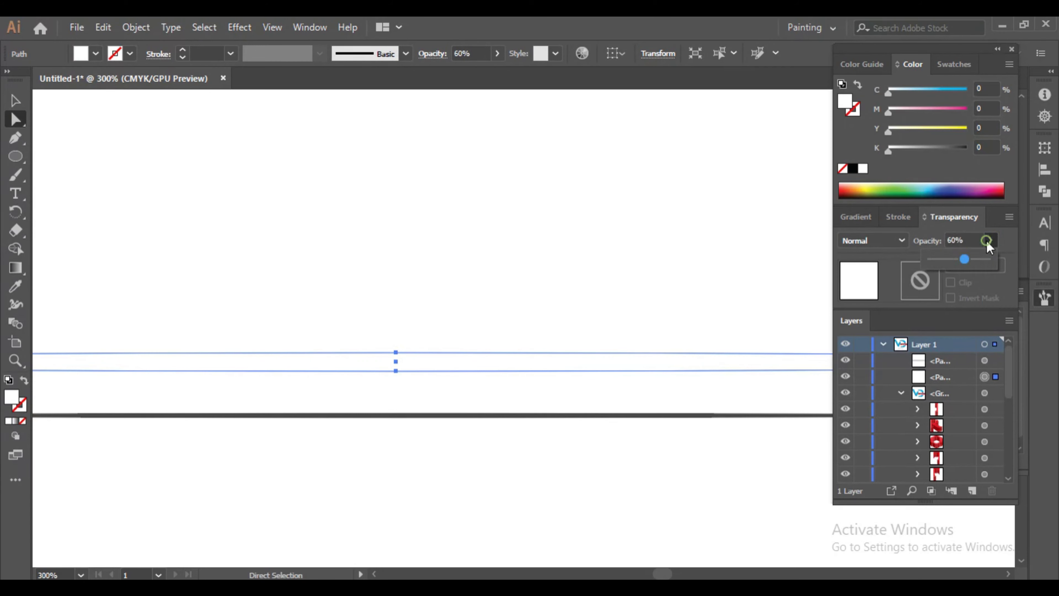
click(423, 416)
scroll(422, 417, up, 5)
mouse_move(425, 436)
mouse_down()
mouse_move(431, 142)
mouse_move(375, 155)
mouse_up()
scroll(375, 163, down, 5)
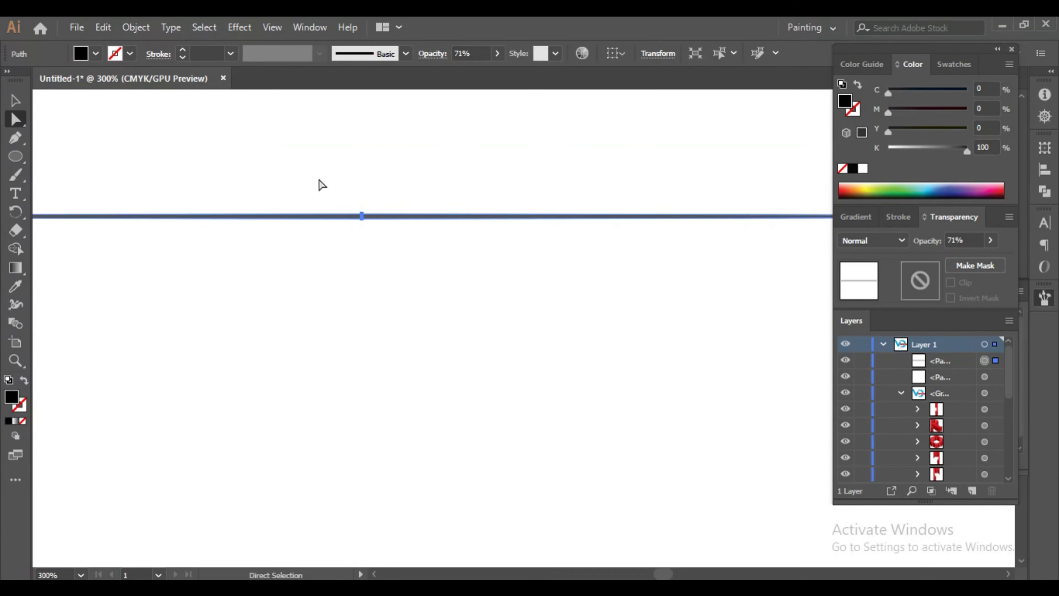
key(v)
drag(305, 215, 929, 396)
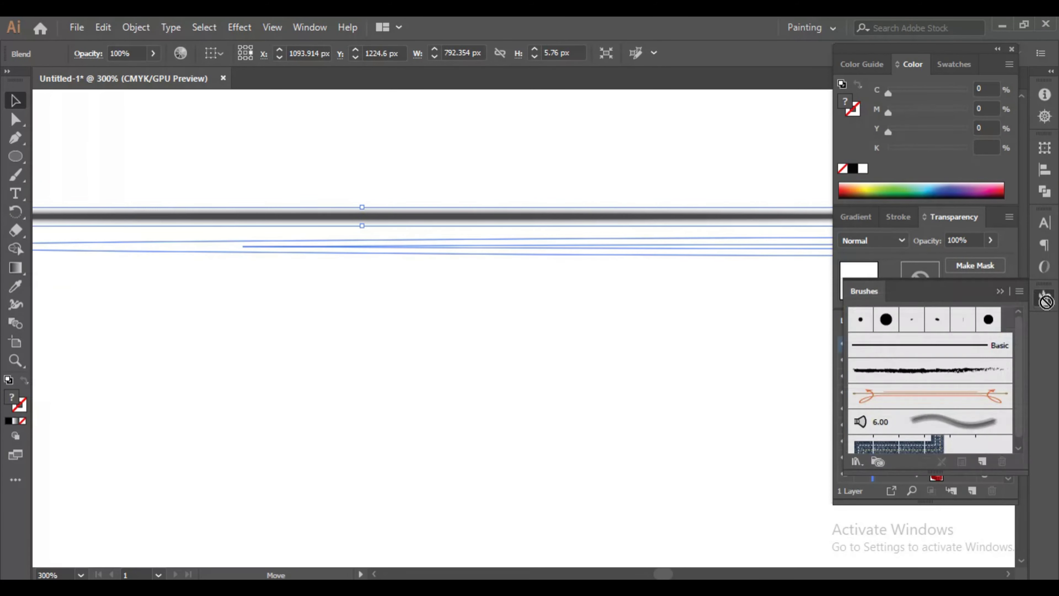
Save the blended stripe as Art Brush 1 with Tints colorization
click(472, 416)
click(615, 350)
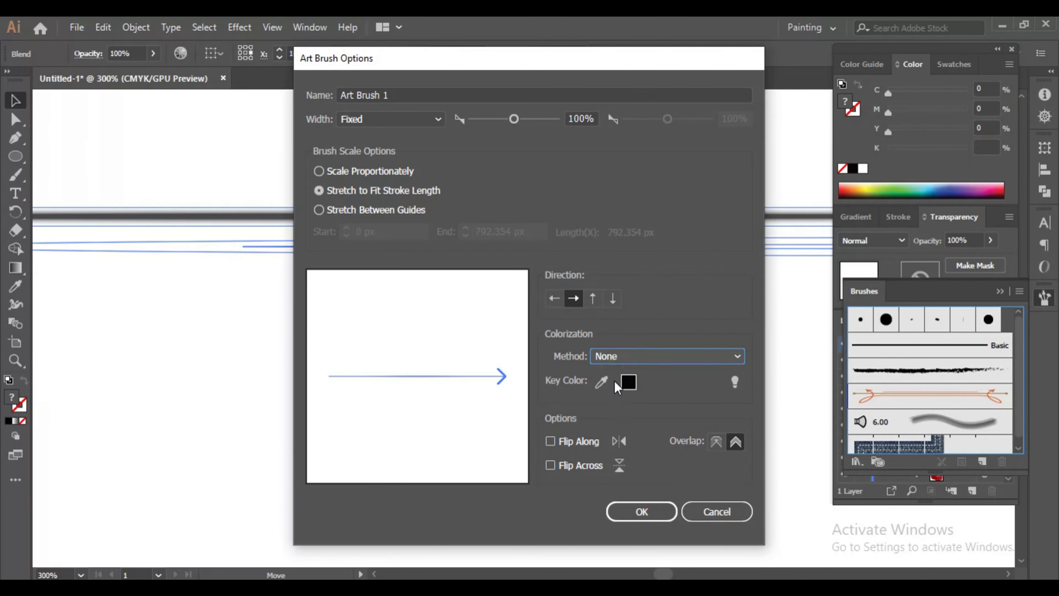
click(617, 369)
click(624, 510)
scroll(406, 399, down, 3)
scroll(365, 257, up, 3)
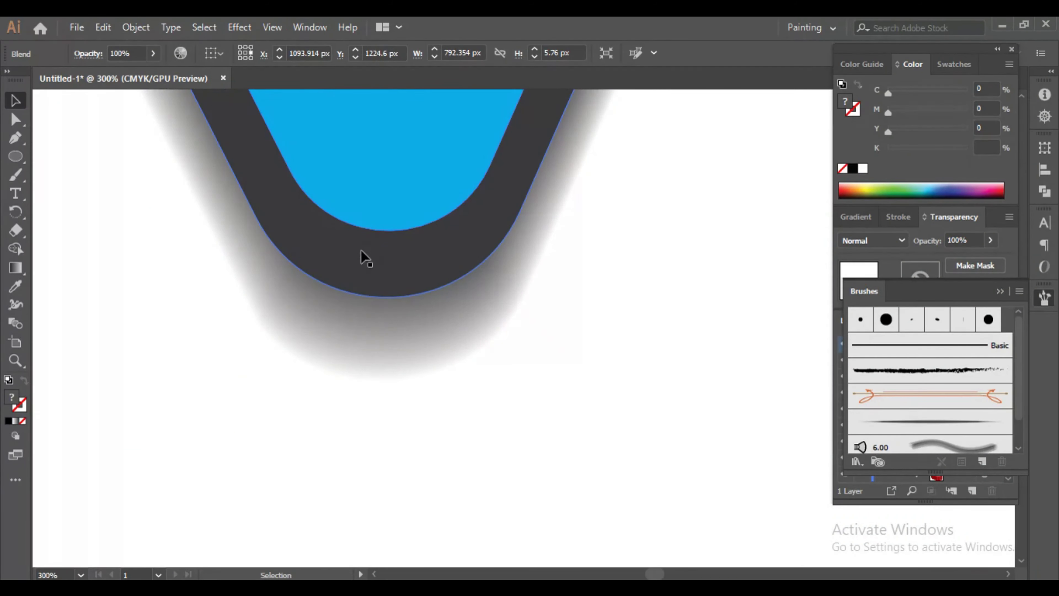
Draw a Pen path around the V's inner bottom curve and up its right inner edge
click(269, 133)
click(312, 199)
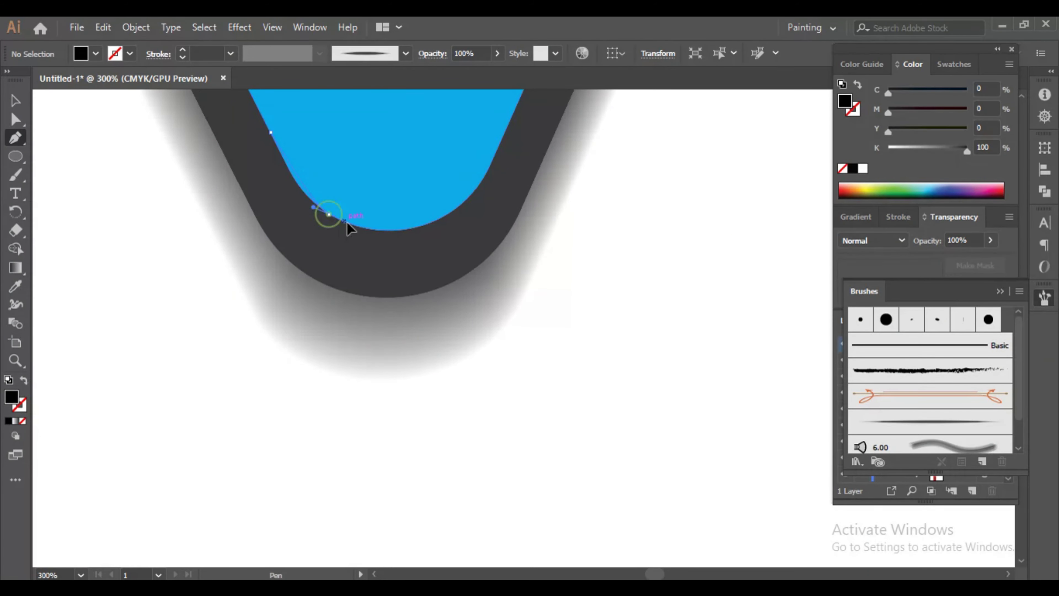
drag(330, 214, 359, 229)
scroll(527, 127, up, 3)
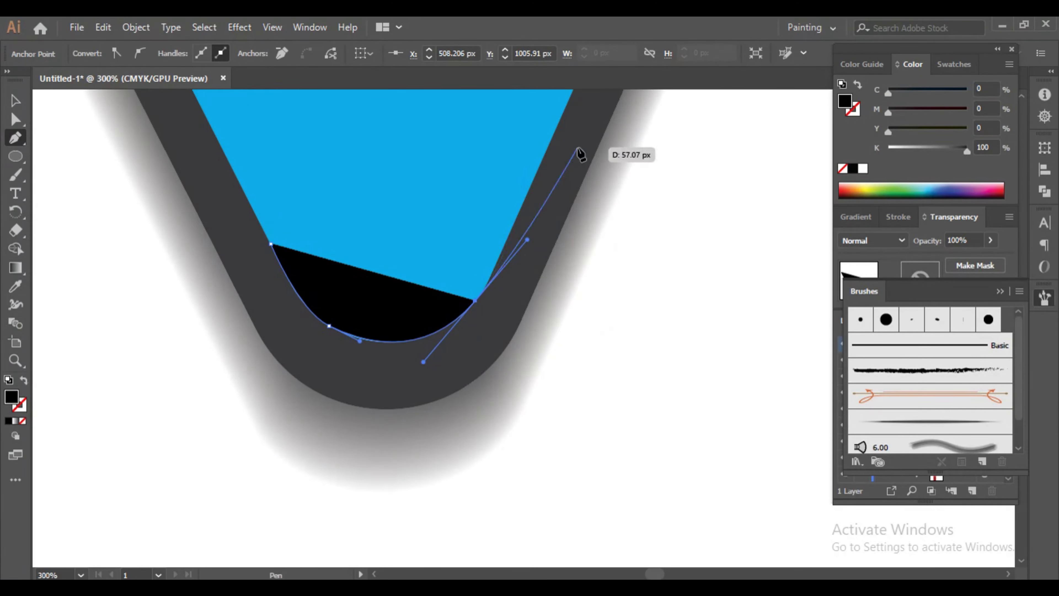
scroll(566, 114, up, 2)
scroll(570, 167, up, 3)
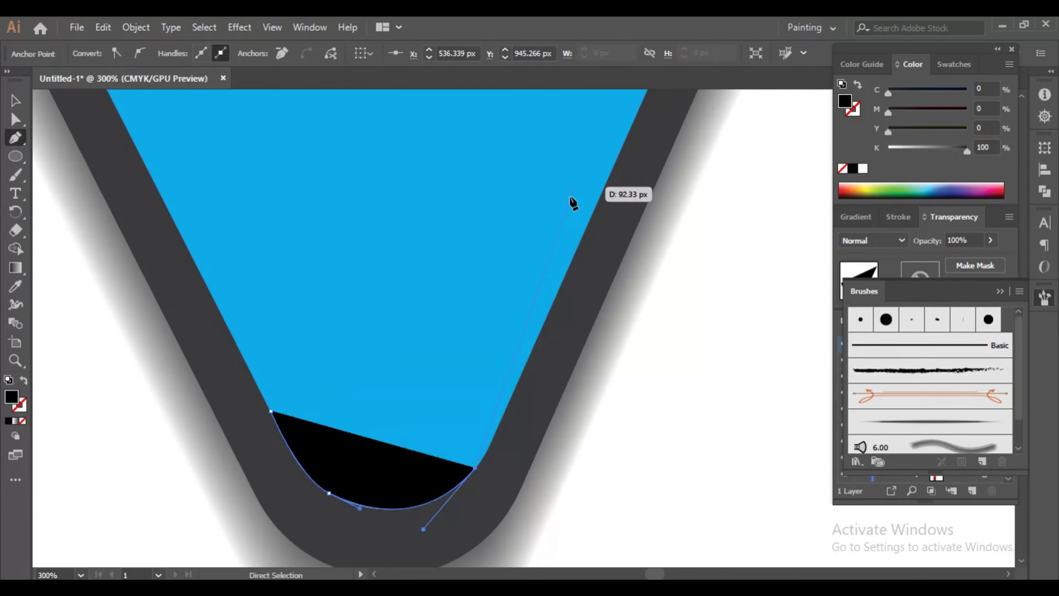
drag(525, 365, 539, 308)
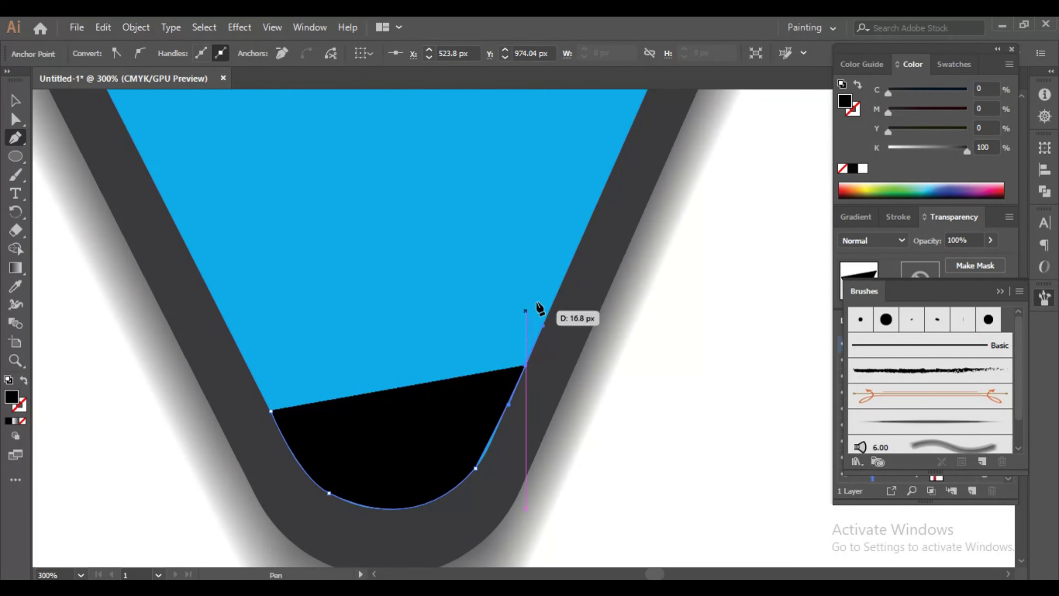
click(588, 224)
click(619, 155)
Apply Art Brush 1 to the V highlight path and make its stroke white
click(906, 423)
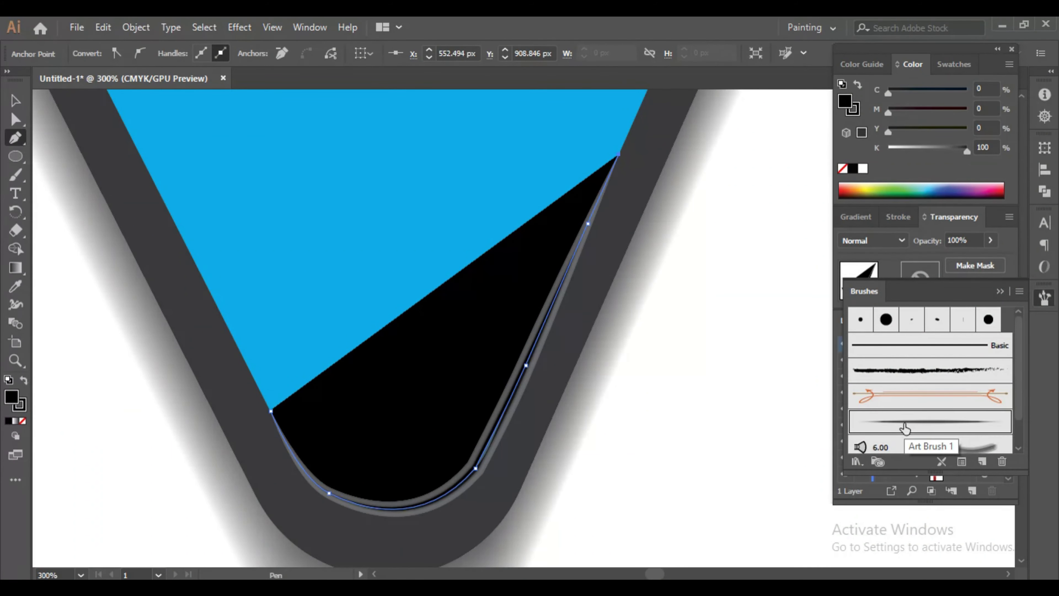
click(861, 168)
drag(53, 407, 604, 252)
key(x)
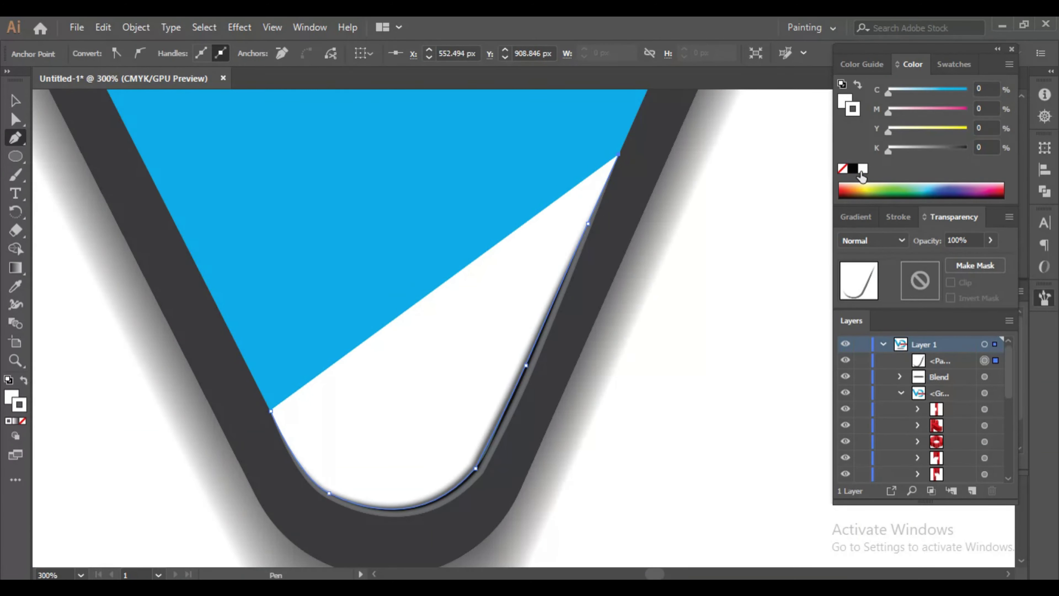
click(861, 171)
key(i)
click(336, 265)
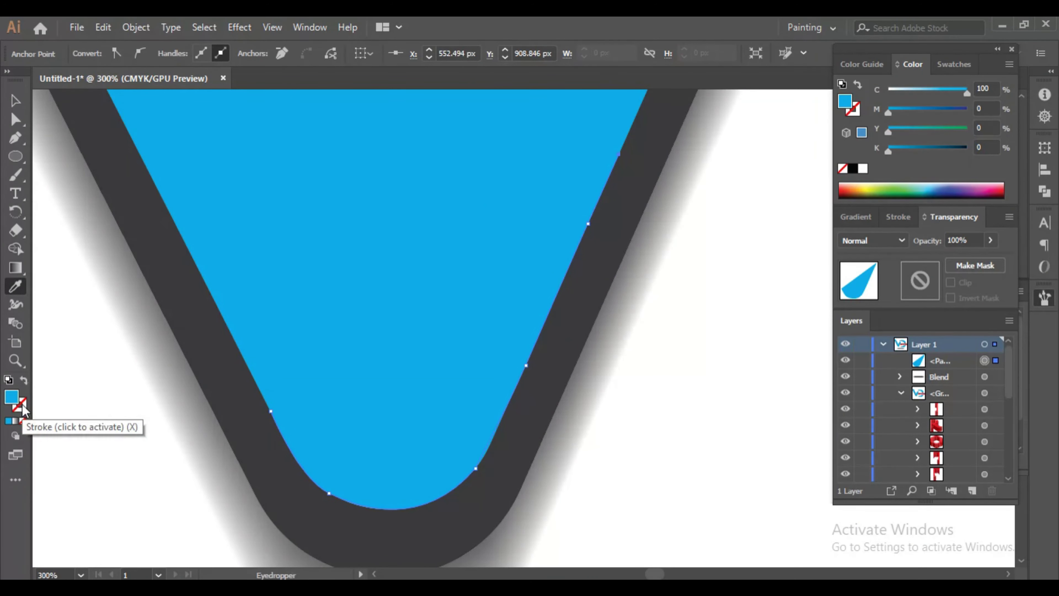
click(863, 168)
key(ctrl+1)
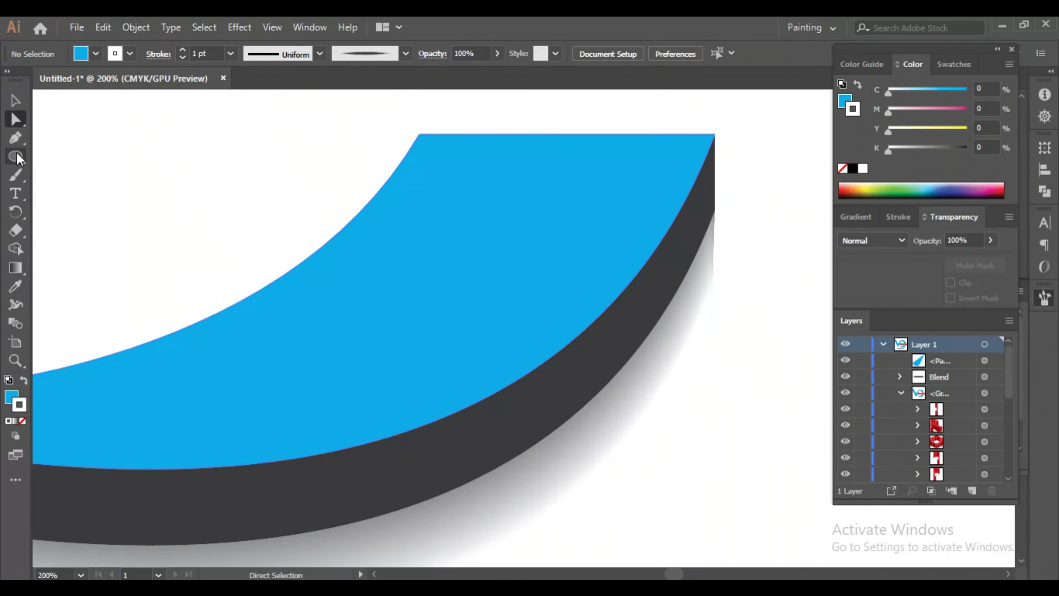
Trace a Pen highlight path along the edge of the D's lower arc
key(p)
click(429, 424)
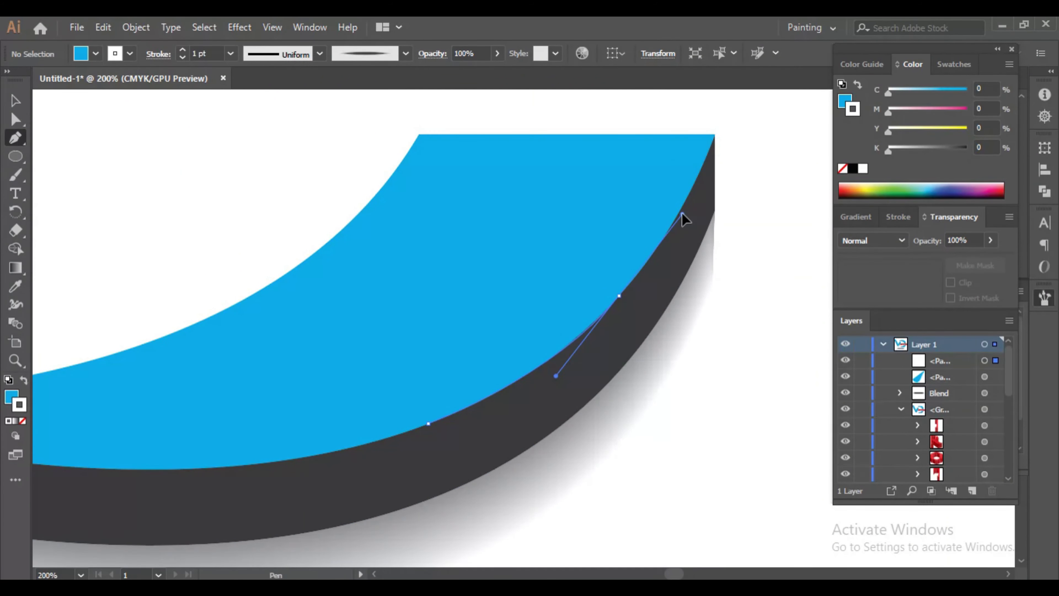
drag(683, 214, 685, 217)
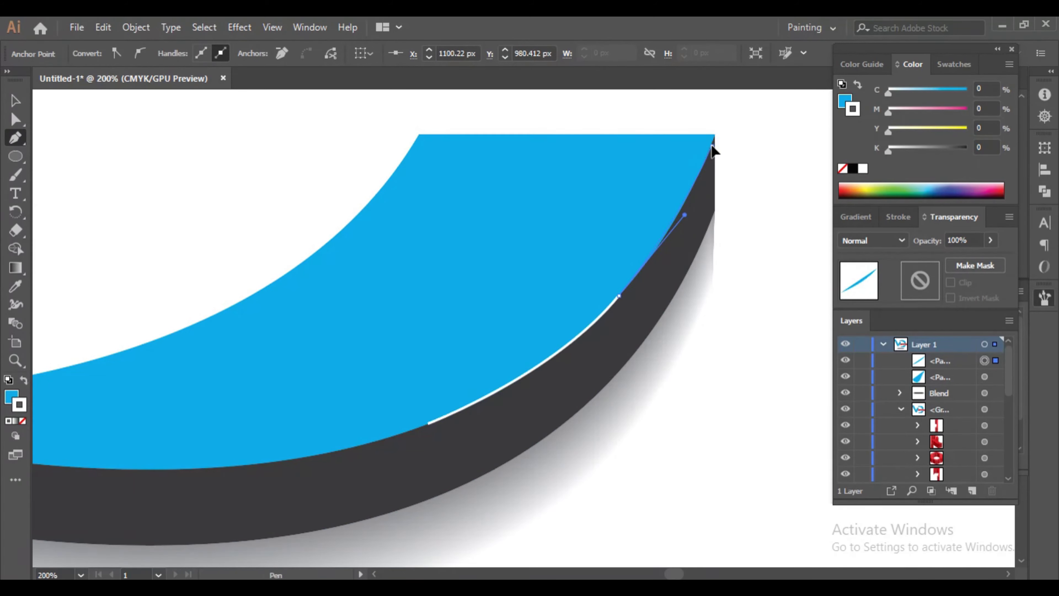
mouse_move(711, 146)
mouse_down()
mouse_move(783, 297)
mouse_move(879, 348)
mouse_up()
click(1044, 297)
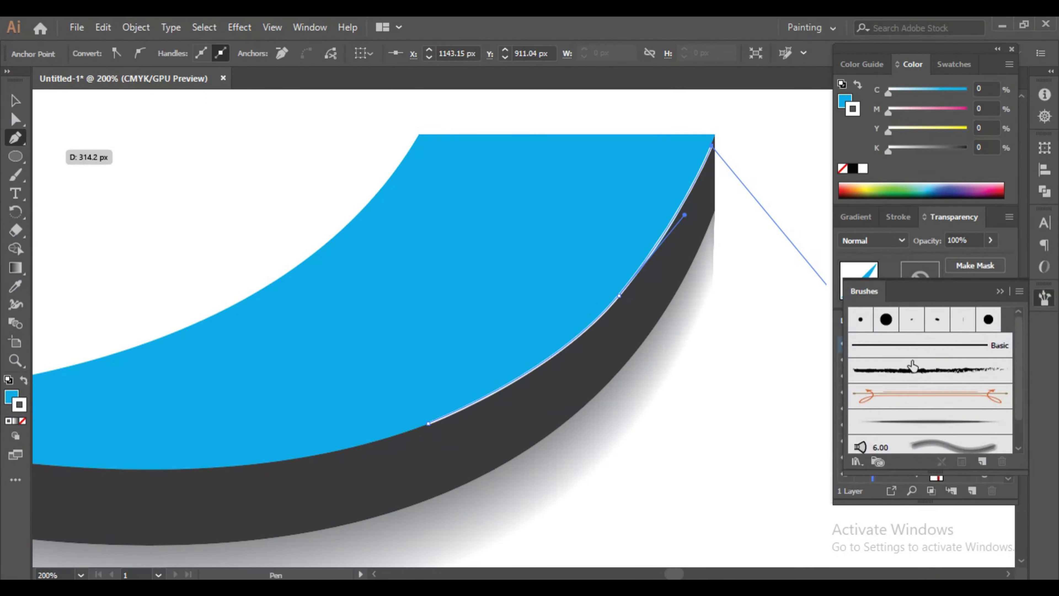
scroll(589, 167, down, 2)
scroll(589, 167, down, 2)
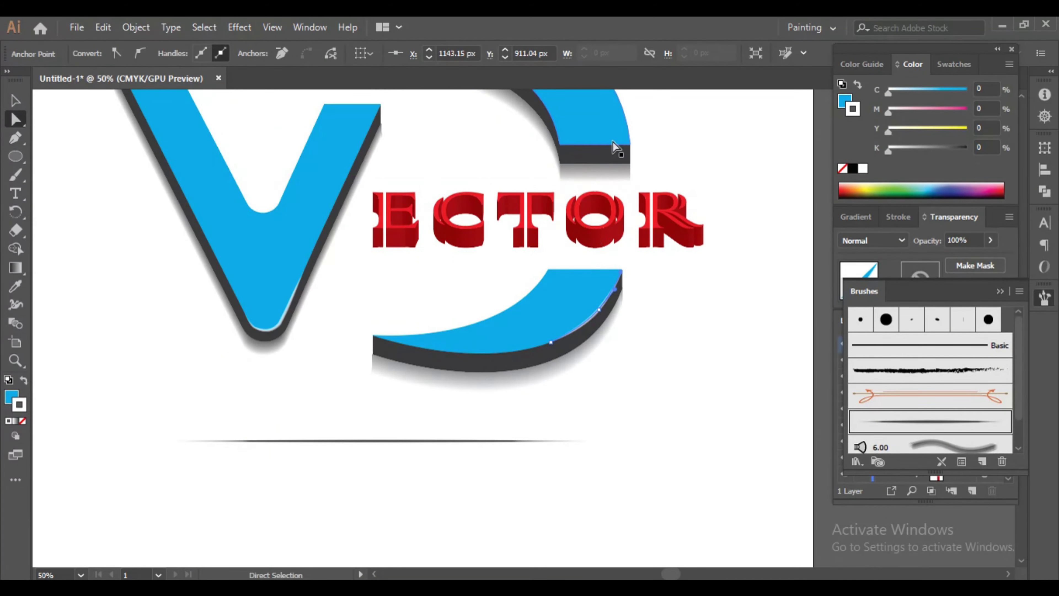
scroll(594, 201, up, 3)
key(a)
scroll(367, 130, up, 3)
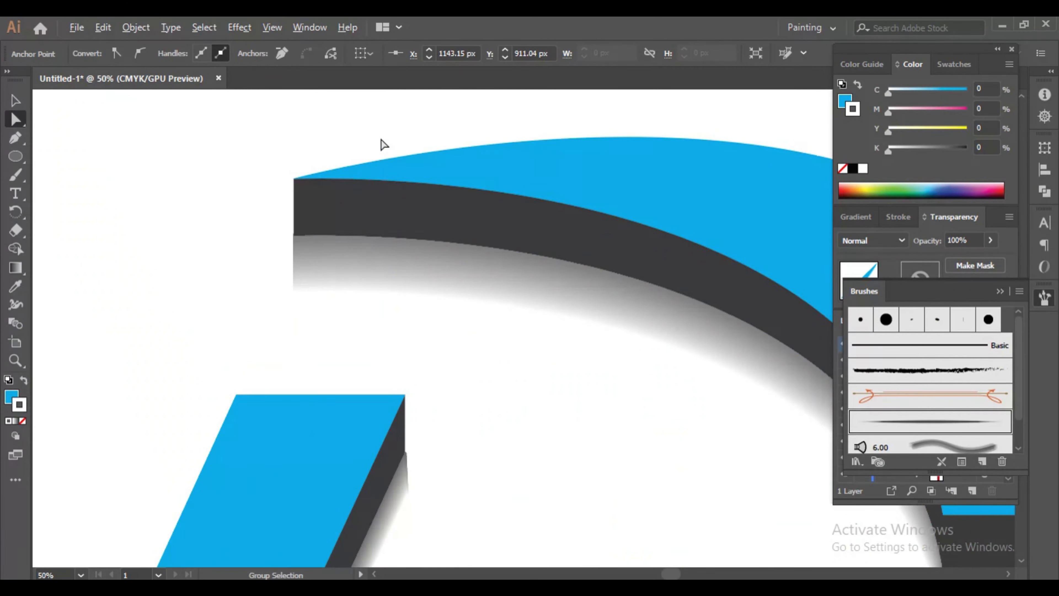
Trace a highlight along the upper D arc's top edge and apply Art Brush 1
click(354, 178)
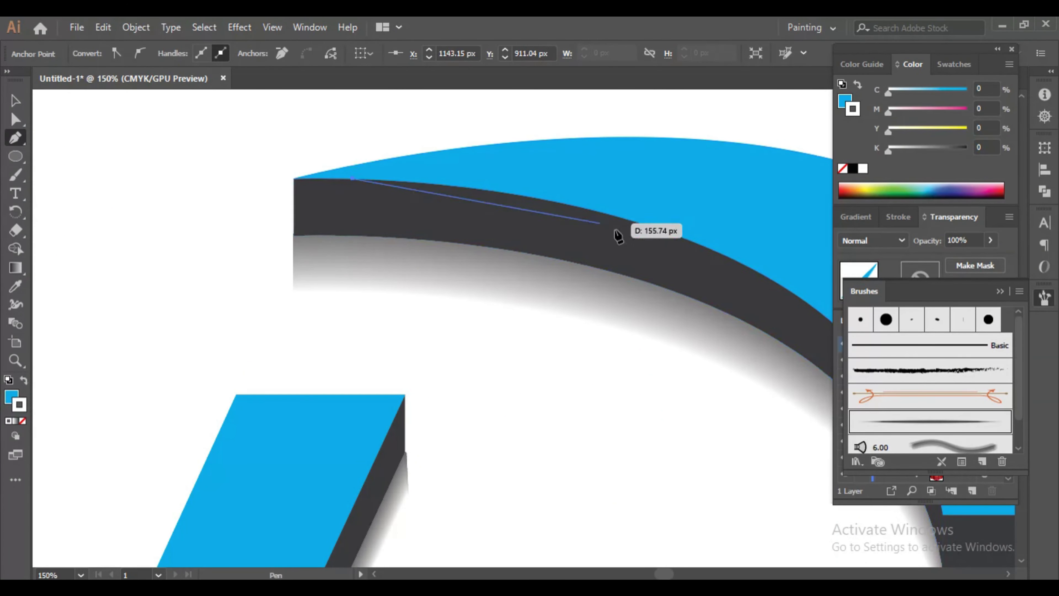
drag(729, 257, 815, 308)
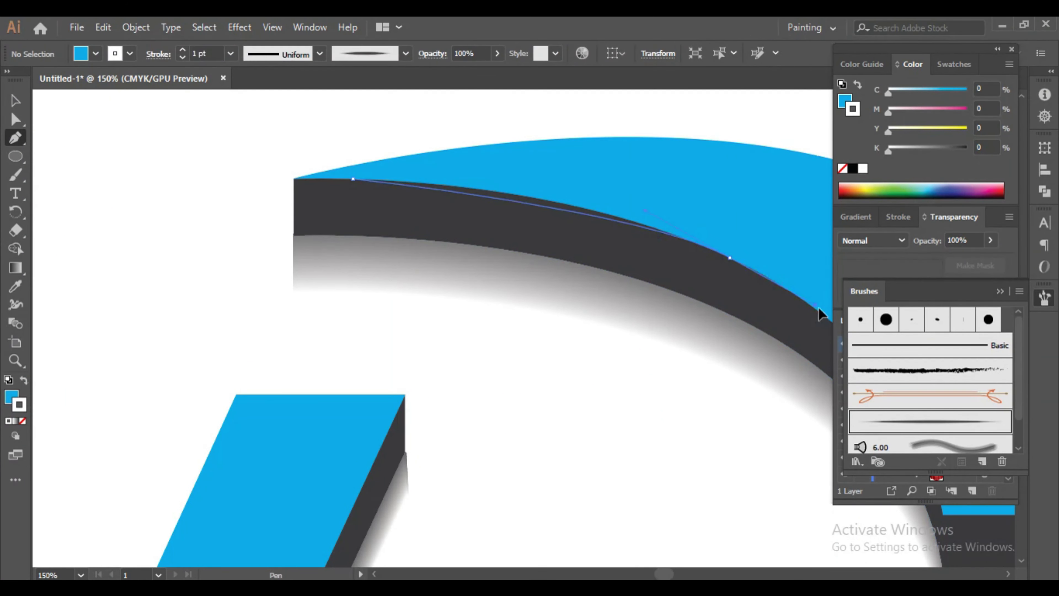
click(882, 344)
drag(840, 319, 598, 319)
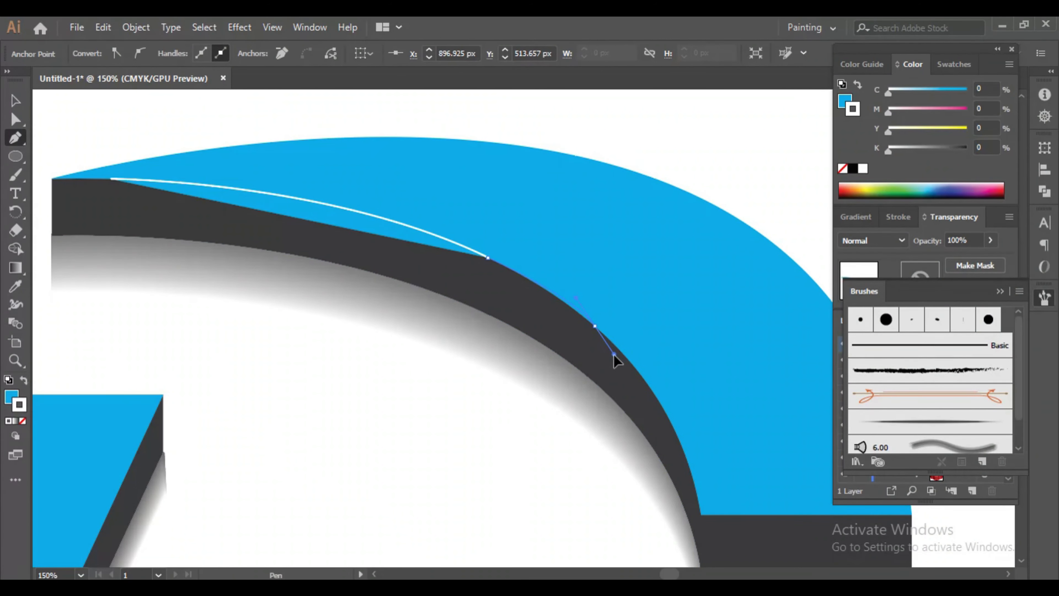
click(629, 360)
click(905, 421)
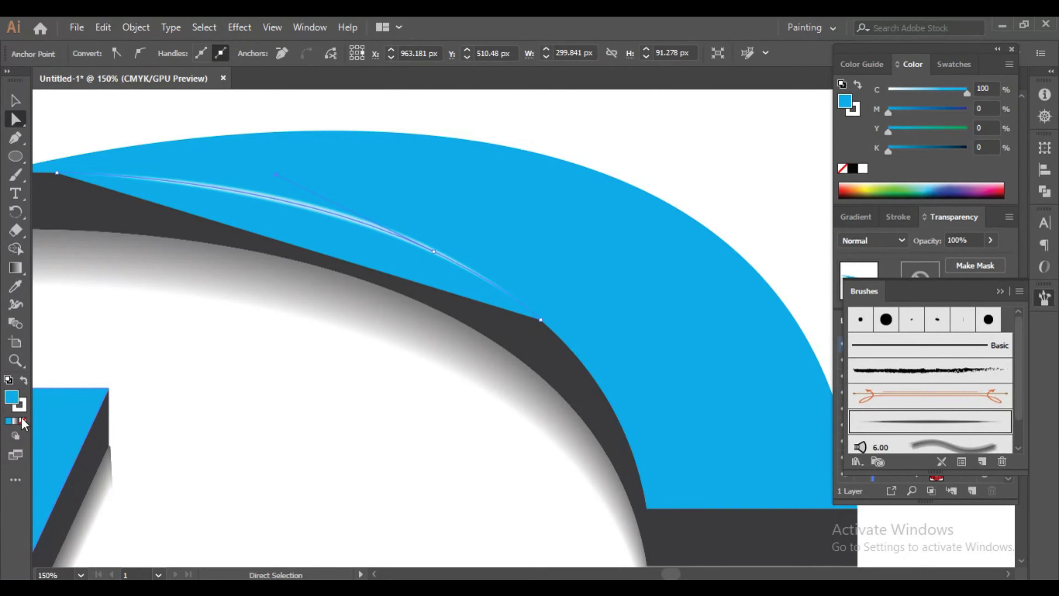
Check the V's bottom anchor, then deselect everything to review the finished logo
scroll(224, 397, down, 1)
scroll(395, 531, down, 2)
click(395, 532)
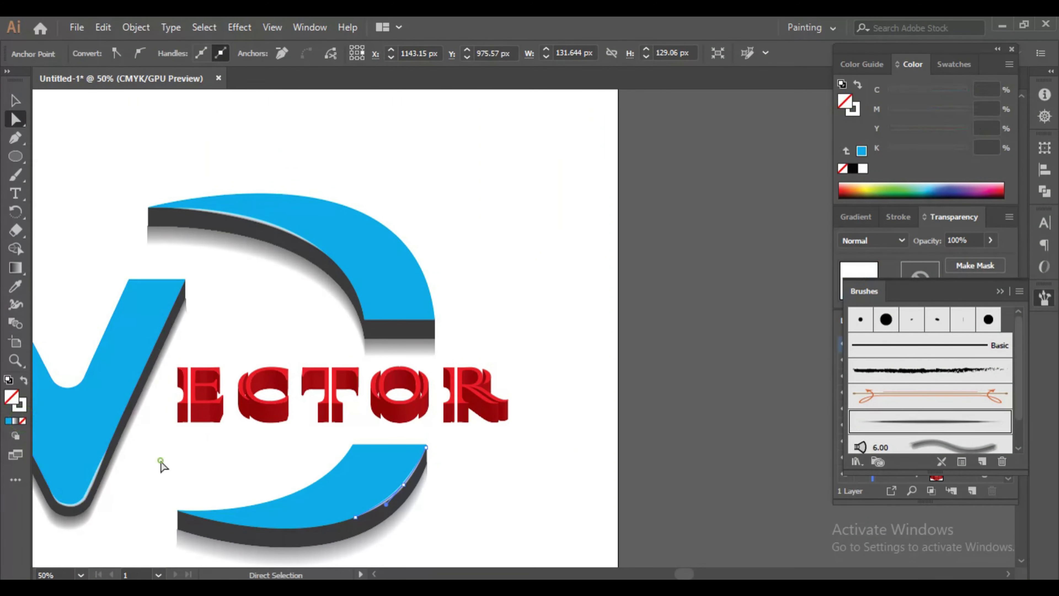
scroll(160, 463, left, 3)
click(187, 506)
click(253, 497)
scroll(250, 486, down, 1)
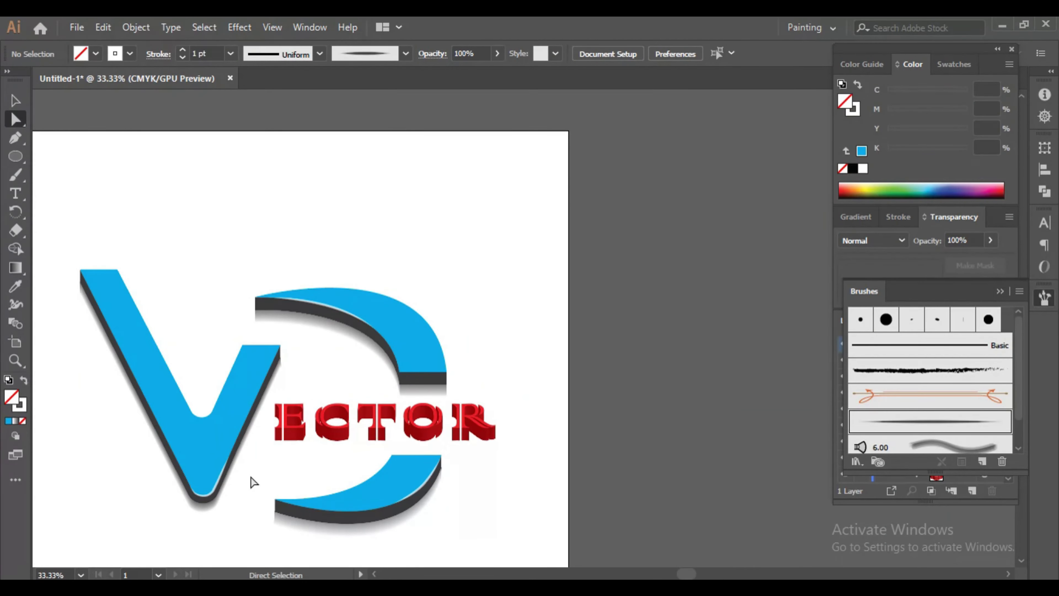
scroll(251, 482, down, 1)
scroll(252, 482, up, 2)
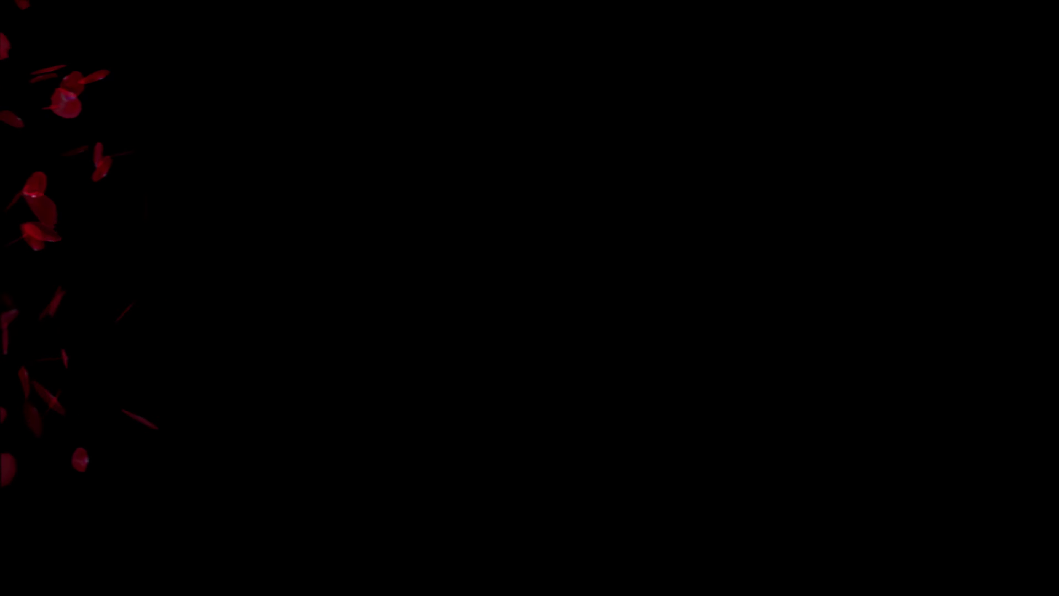